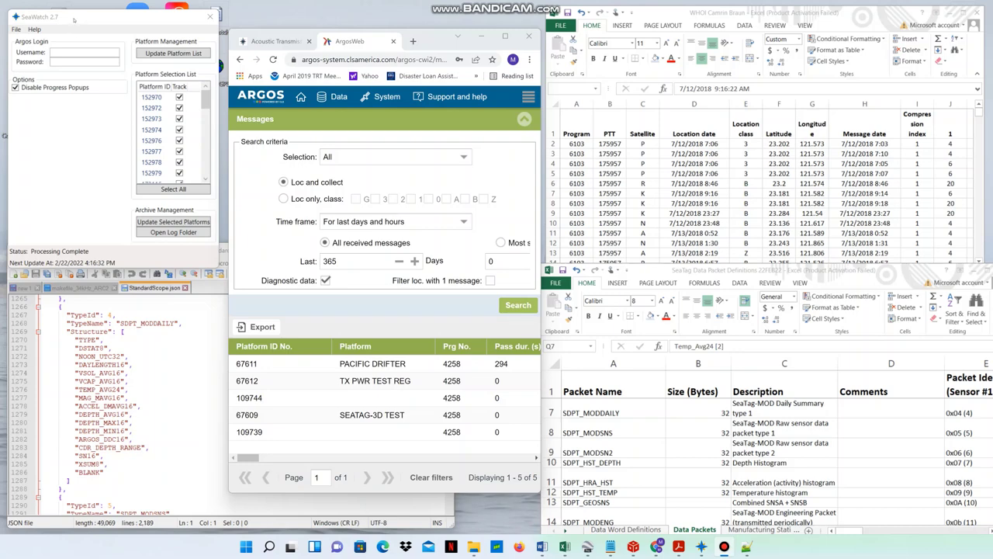
# Step: Enter the Argos account username and password in the SeaWatch login
pyautogui.click(67, 52)
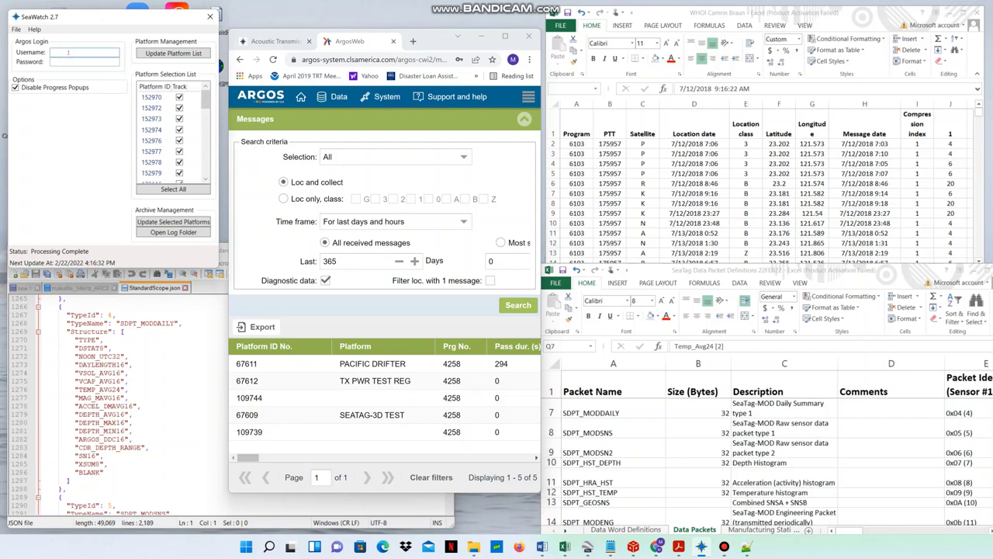
pyautogui.write('SEATAGTEST')
pyautogui.click(73, 63)
pyautogui.write('***********')
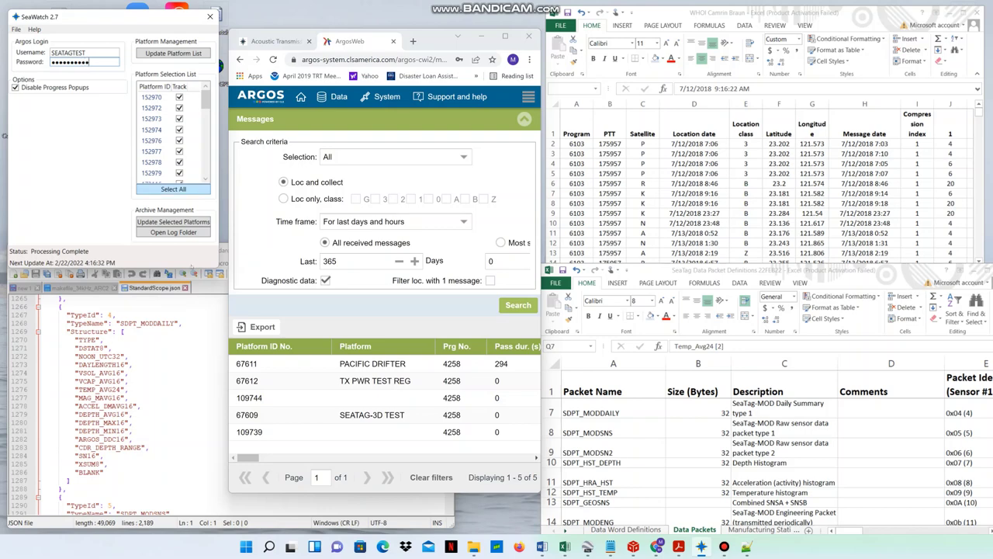
# Step: Update the platform list for the logged-in account and update the archives of the selected platforms
pyautogui.click(171, 52)
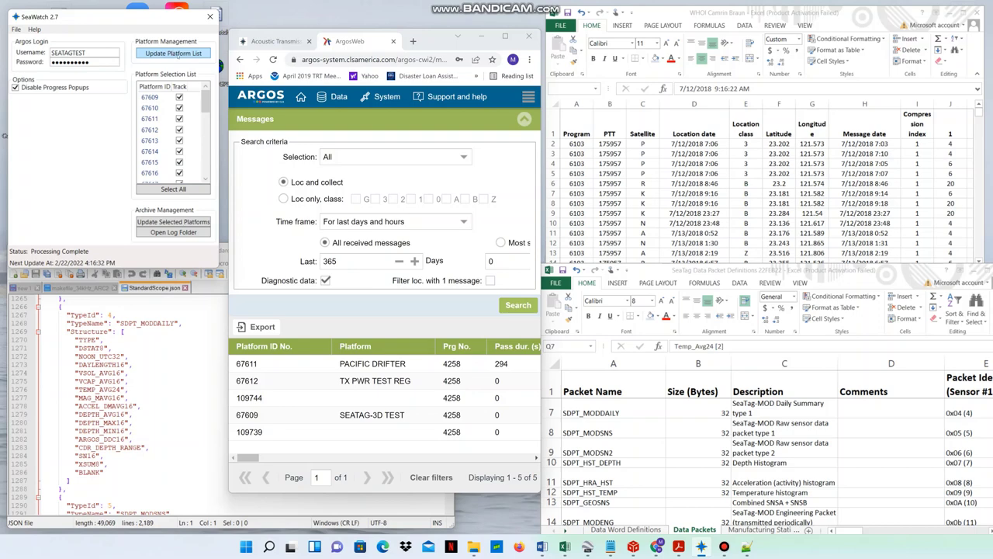
pyautogui.click(173, 222)
pyautogui.click(209, 16)
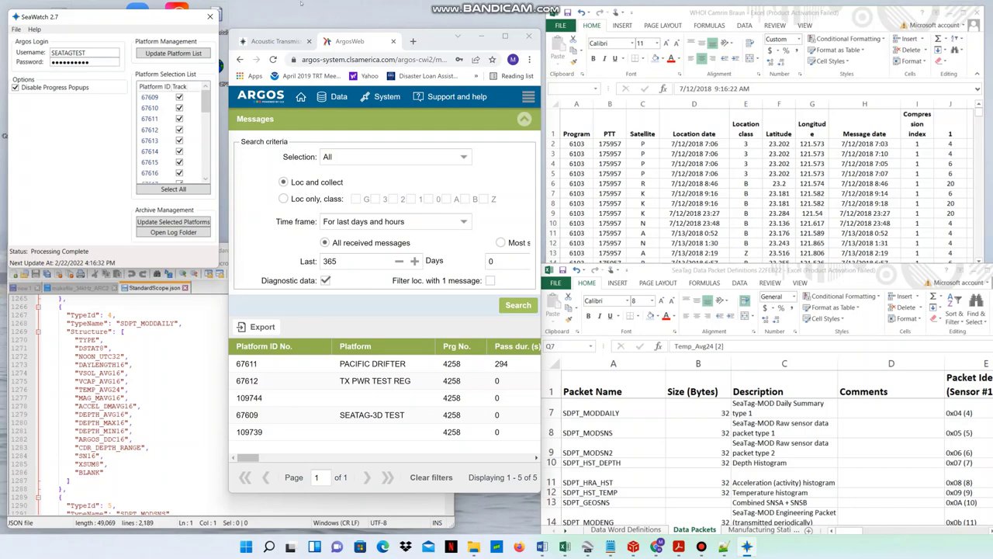
# Step: Switch to ArgosWeb in the browser and view the export formats for the message list without exporting
pyautogui.click(438, 37)
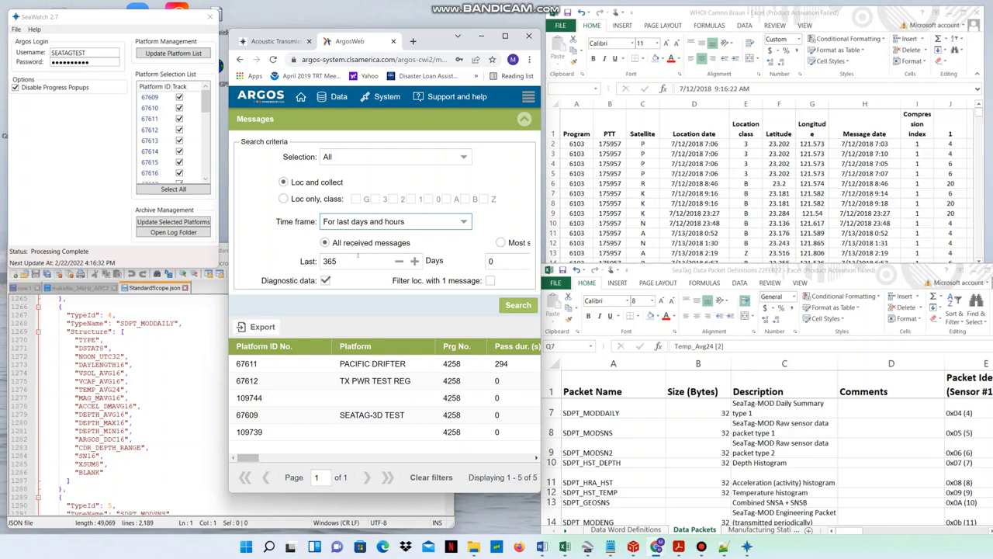
pyautogui.click(259, 327)
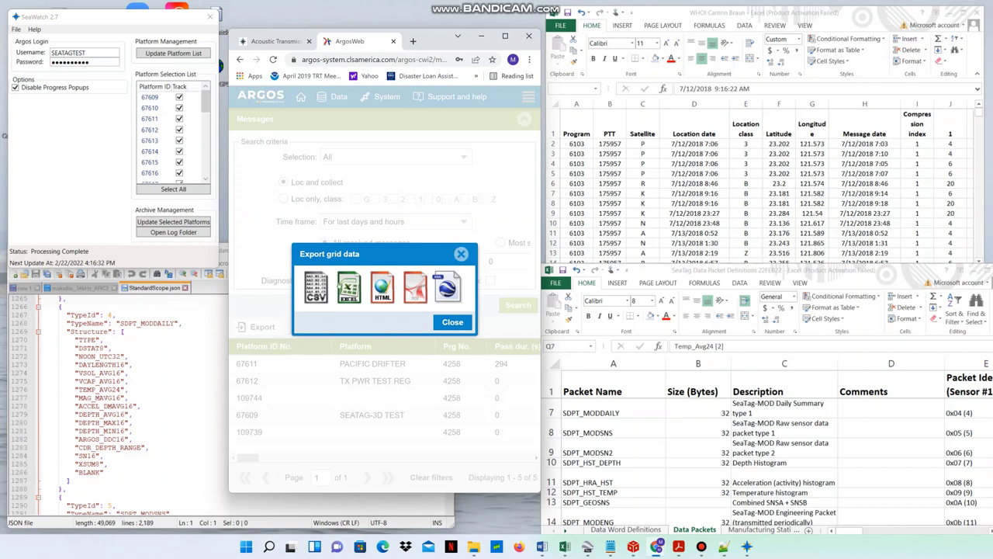
pyautogui.click(461, 255)
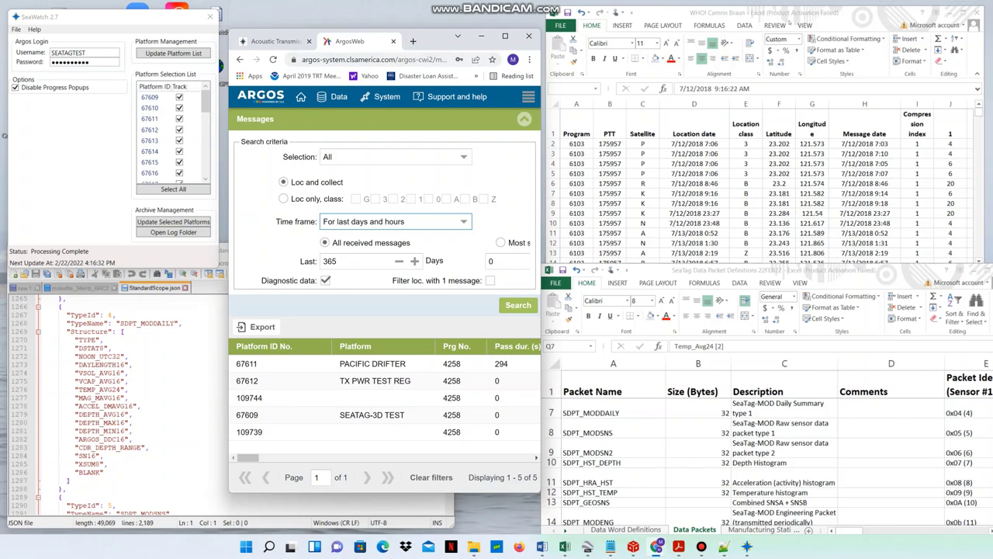
# Step: Switch to the WHOI data workbook in Excel, enlarge it to full screen and select row 4 of the 175957 sheet
pyautogui.moveTo(788, 14); pyautogui.dragTo(373, 93)
pyautogui.click(361, 265)
pyautogui.doubleClick(631, 73)
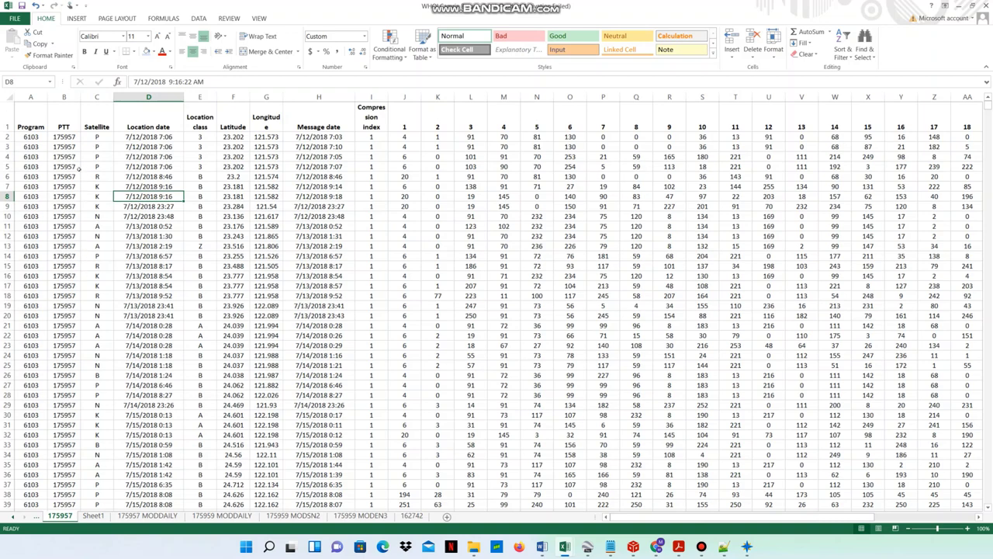
pyautogui.click(7, 156)
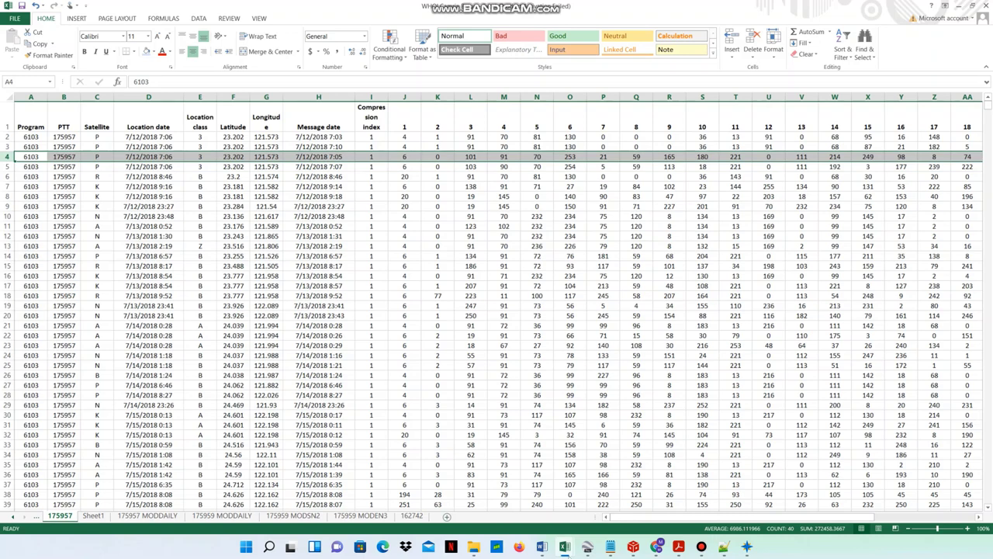
# Step: Bring up the SeaTag Data Packet Definitions 22FEB22 workbook and enlarge it to full screen
pyautogui.moveTo(563, 546)
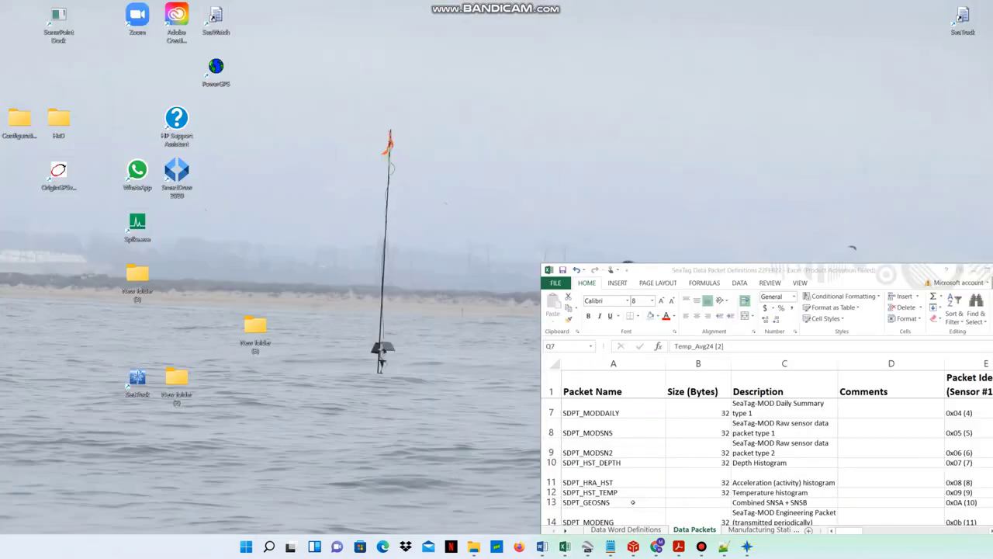
pyautogui.click(633, 505)
pyautogui.moveTo(900, 270); pyautogui.dragTo(703, 151)
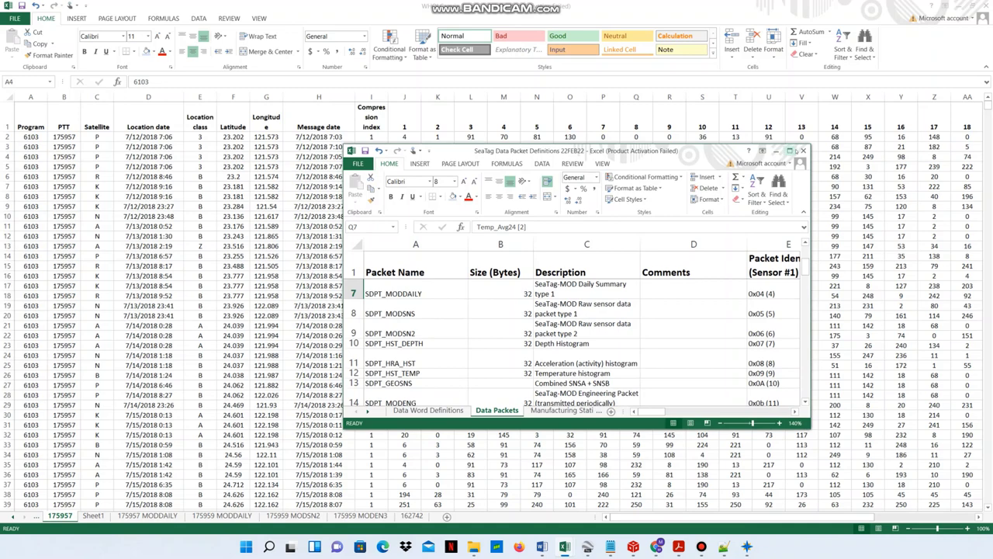
pyautogui.moveTo(789, 150)
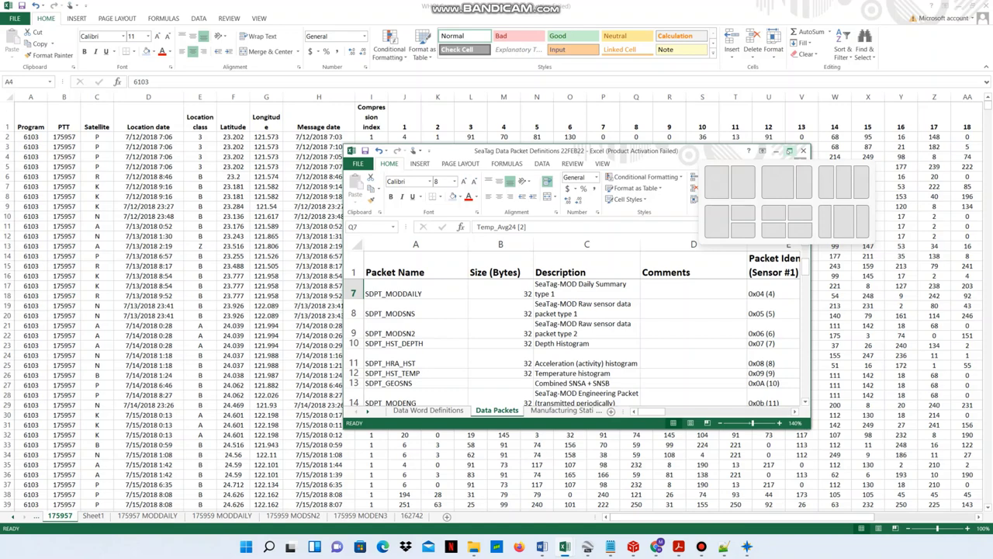
pyautogui.click(789, 150)
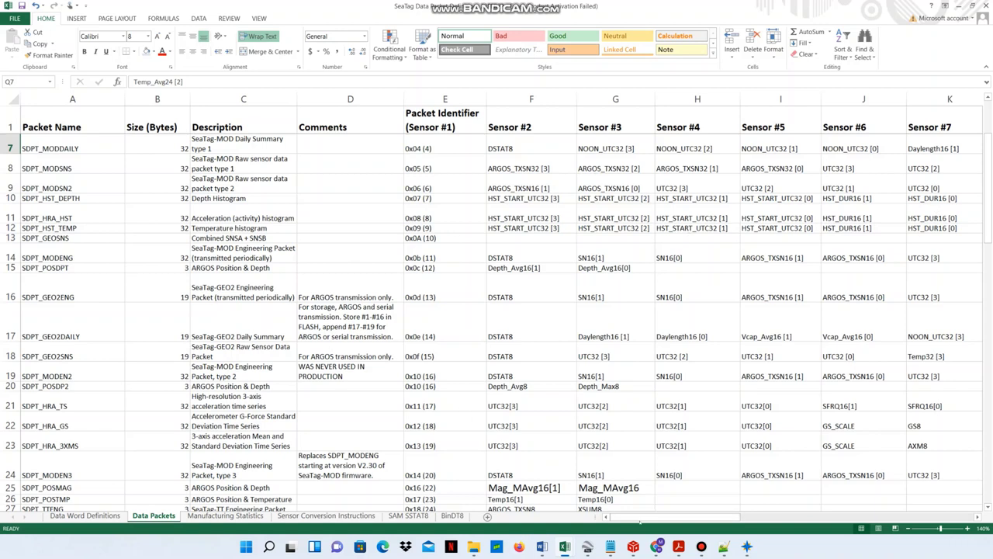
# Step: Freeze the first column of the Data Packets sheet, which holds the packet names
pyautogui.moveTo(639, 521); pyautogui.dragTo(585, 526)
pyautogui.moveTo(674, 516); pyautogui.dragTo(906, 517)
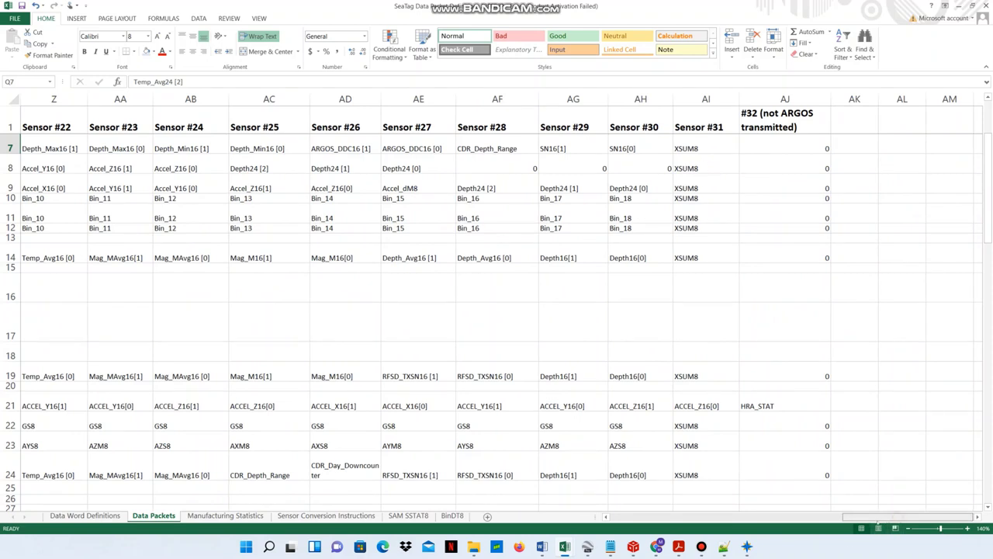
pyautogui.hscroll(-5, 834, 530)
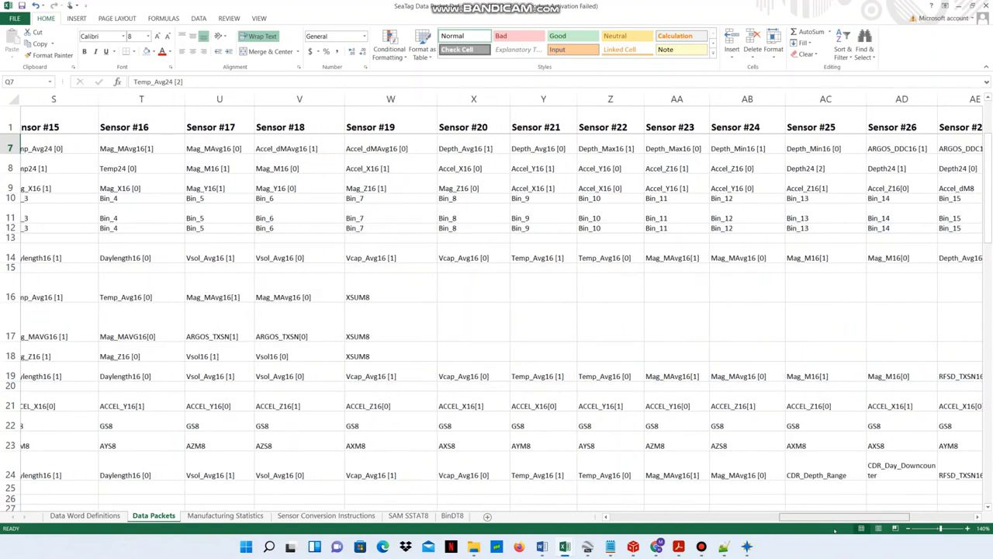
pyautogui.hscroll(-1, 834, 530)
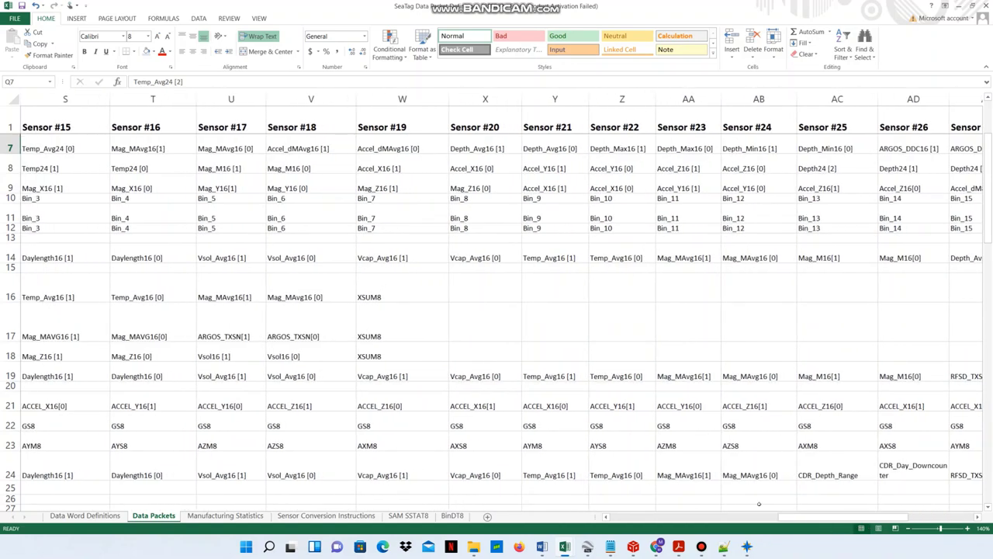
pyautogui.moveTo(841, 519); pyautogui.dragTo(578, 527)
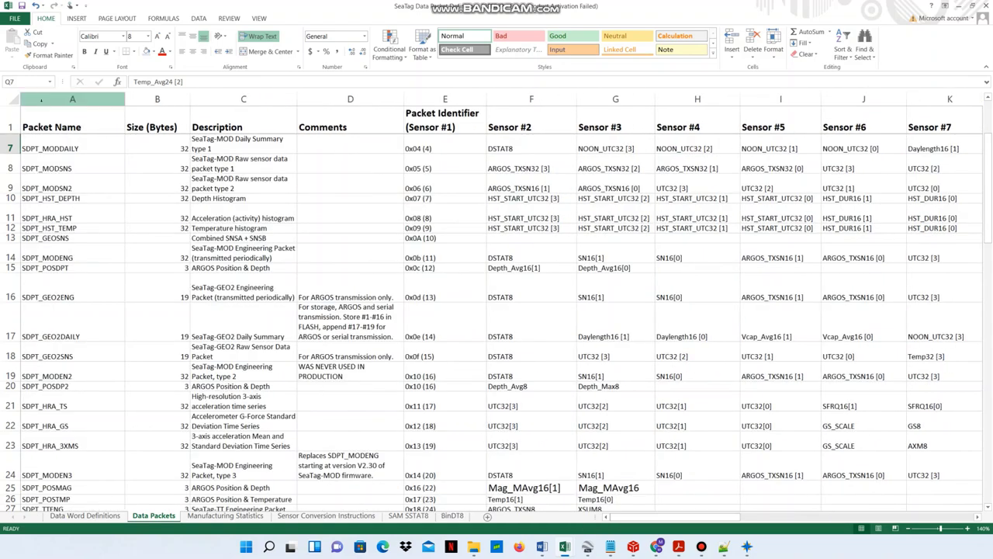
pyautogui.click(41, 99)
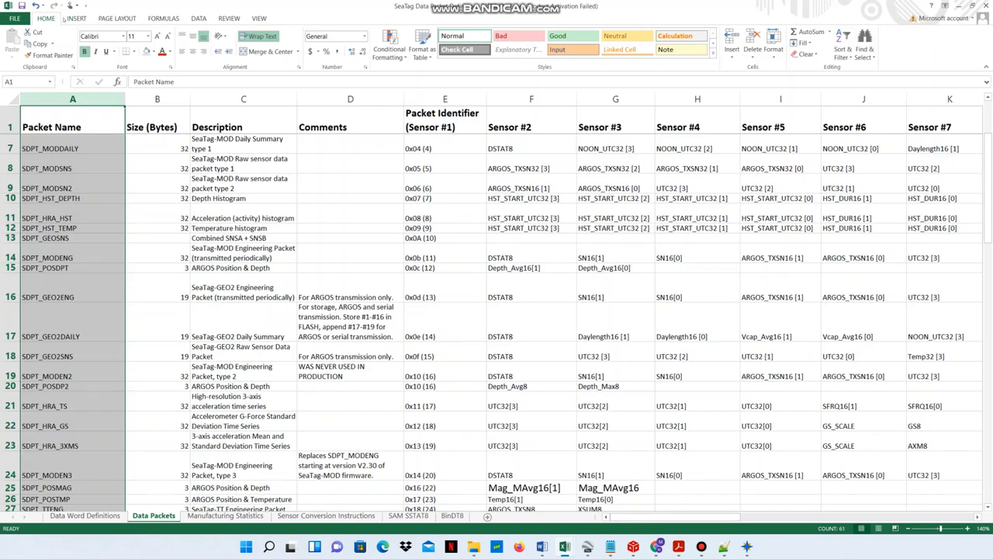
pyautogui.click(66, 17)
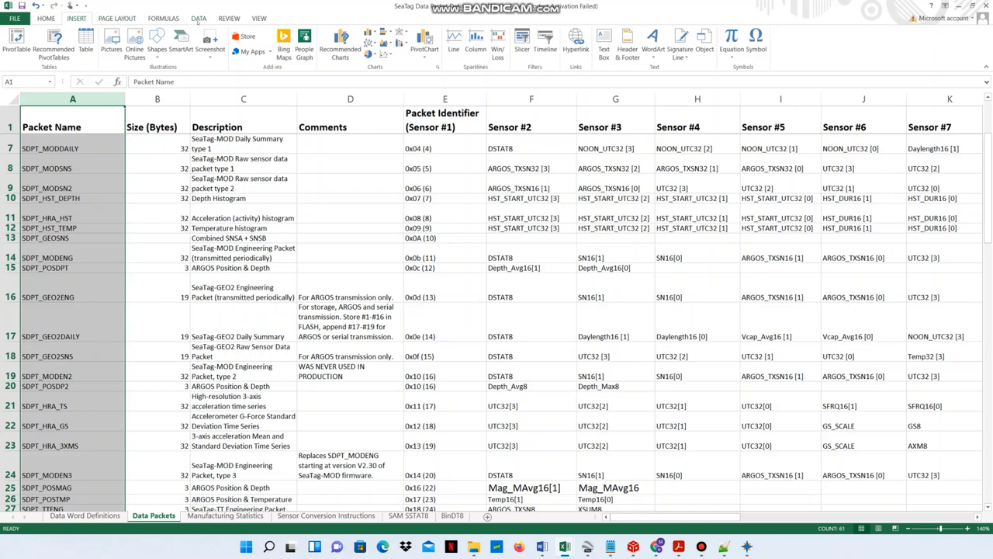
pyautogui.click(199, 18)
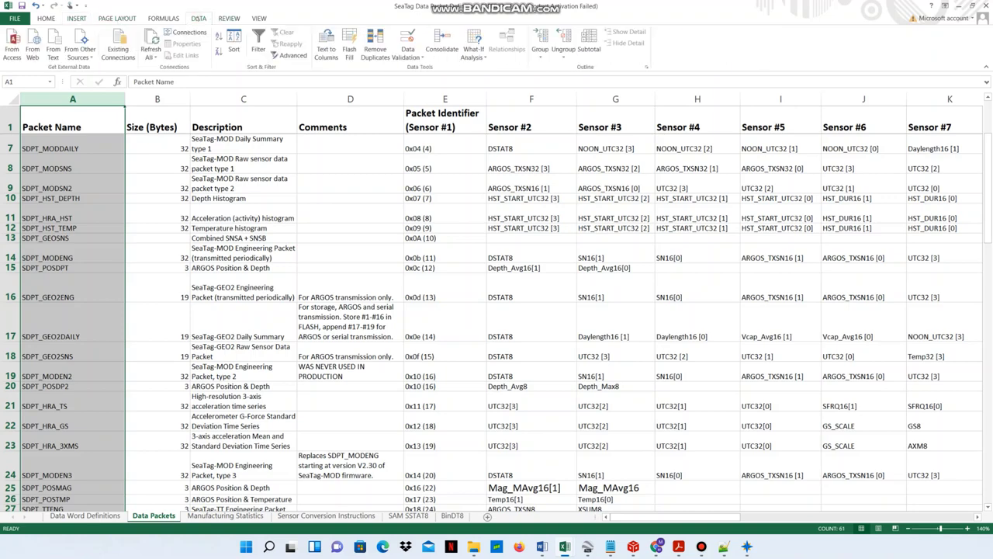
pyautogui.click(259, 18)
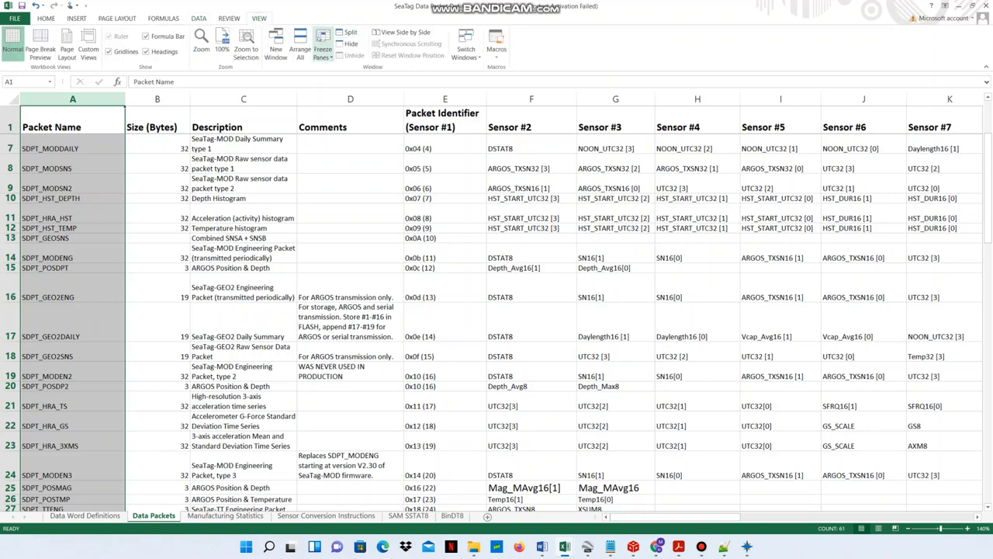
pyautogui.click(323, 46)
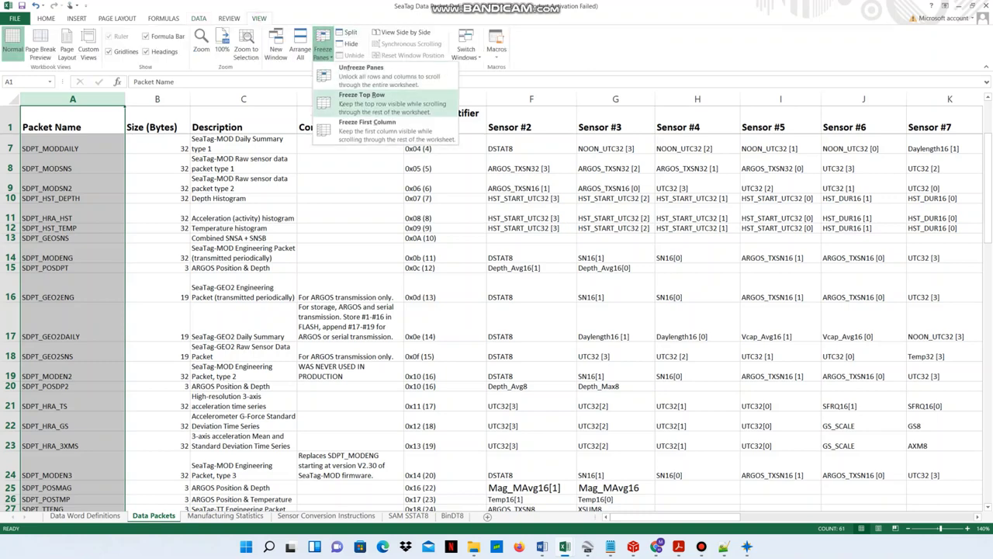
pyautogui.click(331, 128)
# Step: Look over the packet types and their sensor columns, and select the SDPT_MODDAILY row
pyautogui.scroll(2, 329, 128)
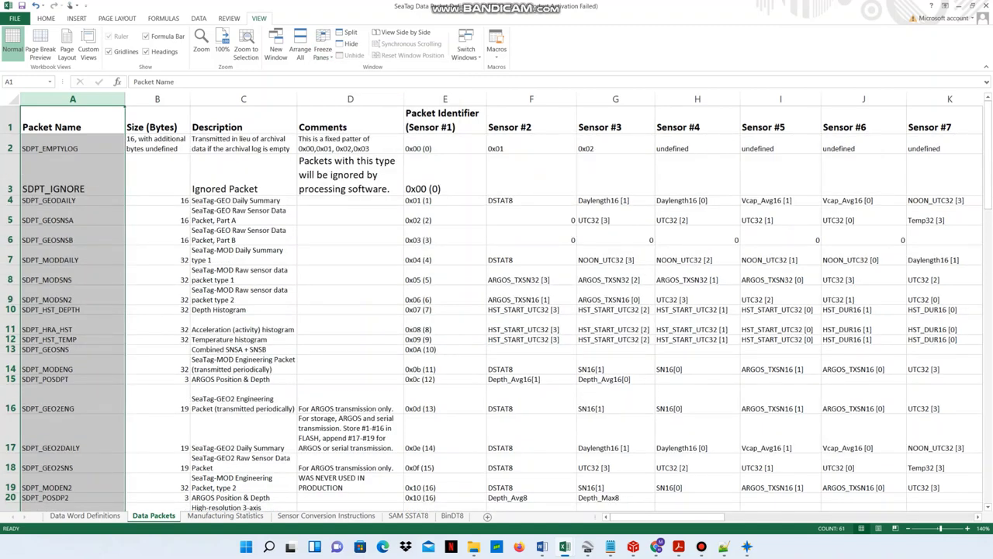
pyautogui.moveTo(641, 517); pyautogui.dragTo(736, 518)
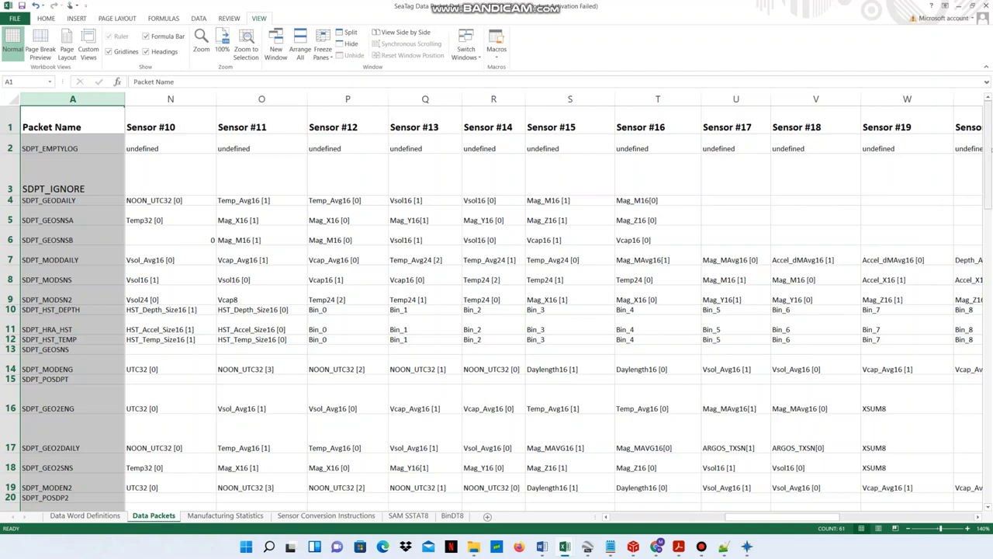
pyautogui.moveTo(988, 146); pyautogui.dragTo(988, 256)
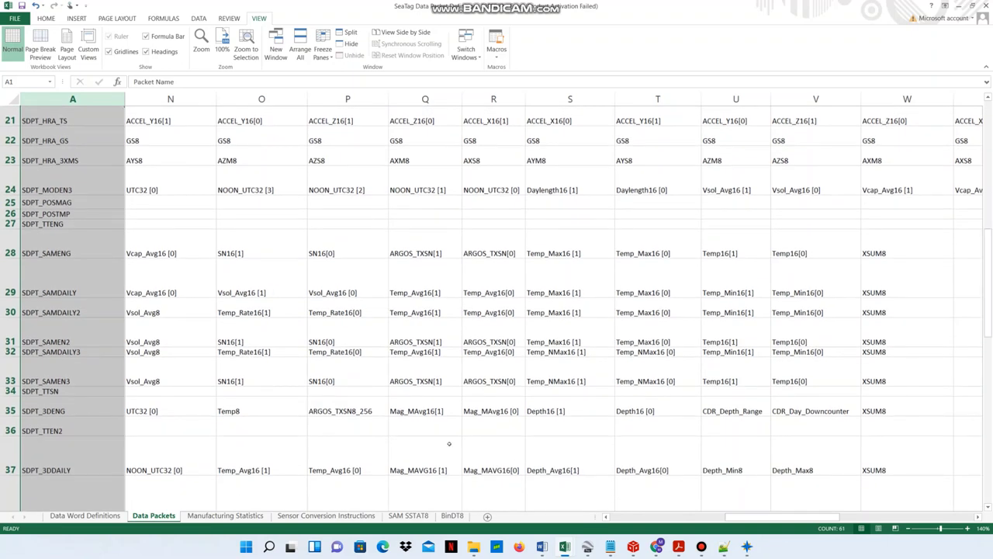
pyautogui.moveTo(777, 518); pyautogui.dragTo(534, 519)
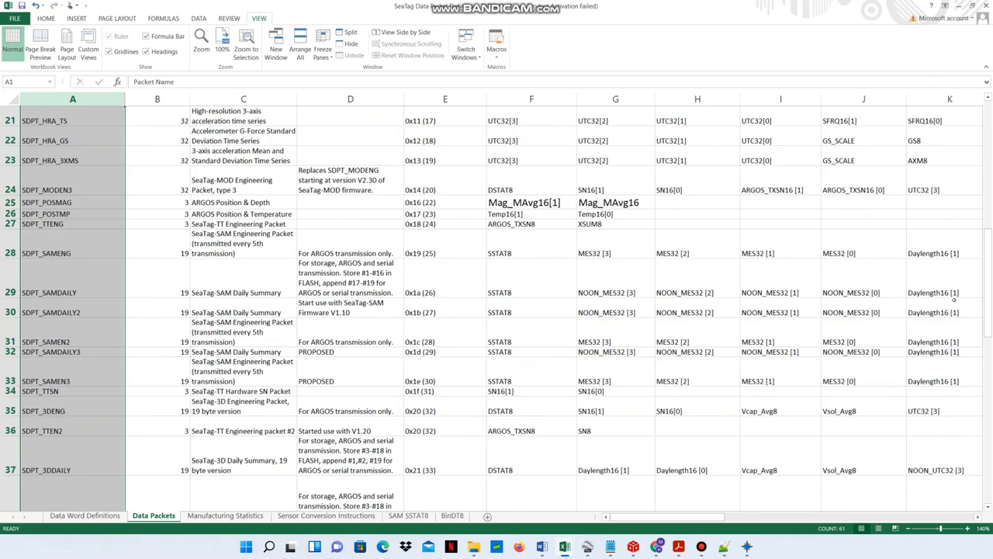
pyautogui.moveTo(988, 281); pyautogui.dragTo(989, 108)
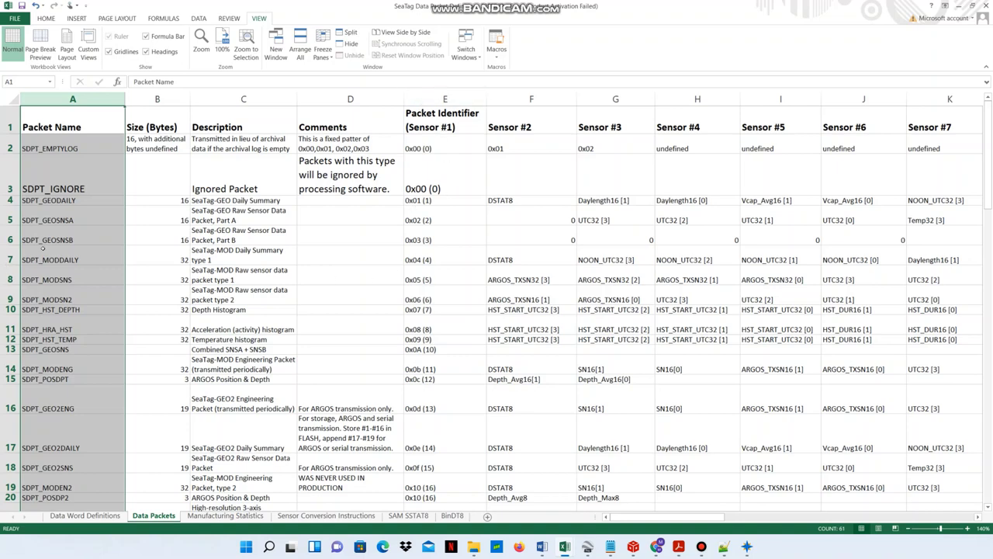
pyautogui.click(8, 259)
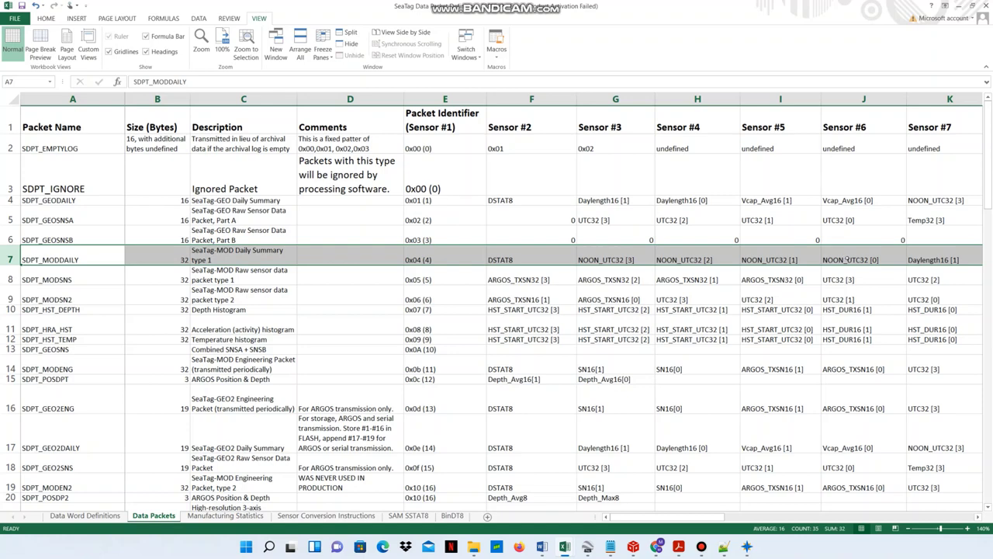
# Step: Examine the sensor fields of SDPT_MODDAILY and the packets below it, and open the Data Word Definitions sheet
pyautogui.hscroll(6, 848, 260)
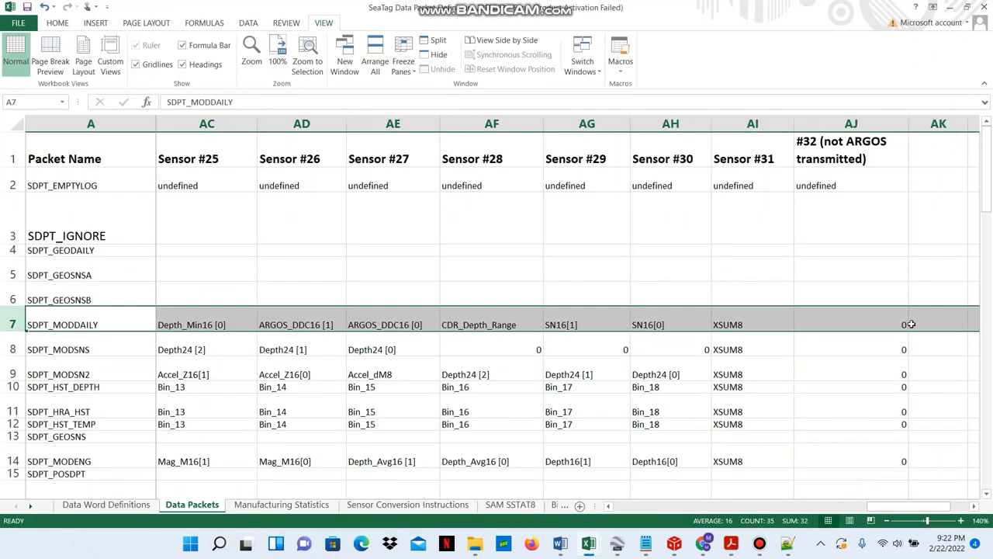
pyautogui.moveTo(988, 146); pyautogui.dragTo(988, 152)
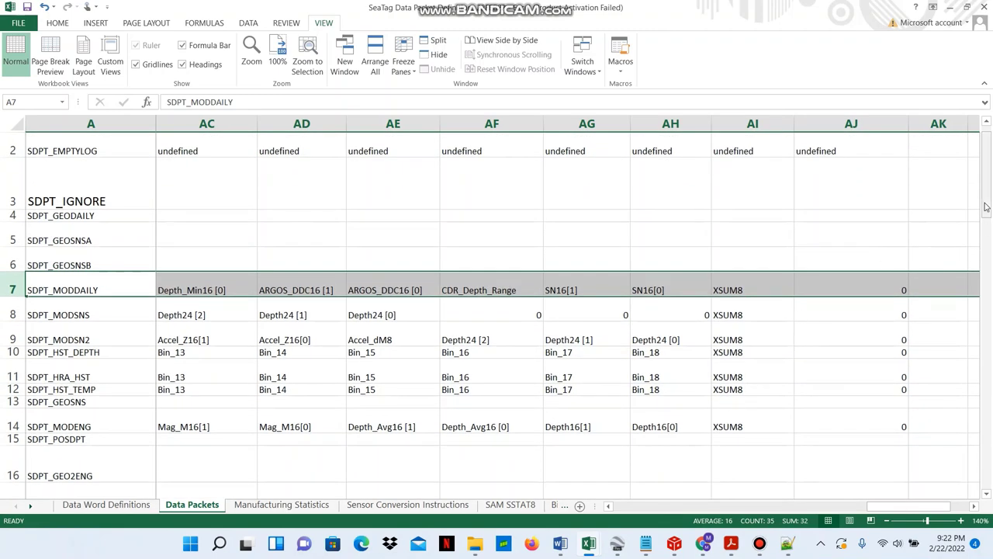
pyautogui.moveTo(985, 206); pyautogui.dragTo(986, 200)
pyautogui.moveTo(990, 159); pyautogui.dragTo(990, 190)
pyautogui.moveTo(896, 507); pyautogui.dragTo(800, 514)
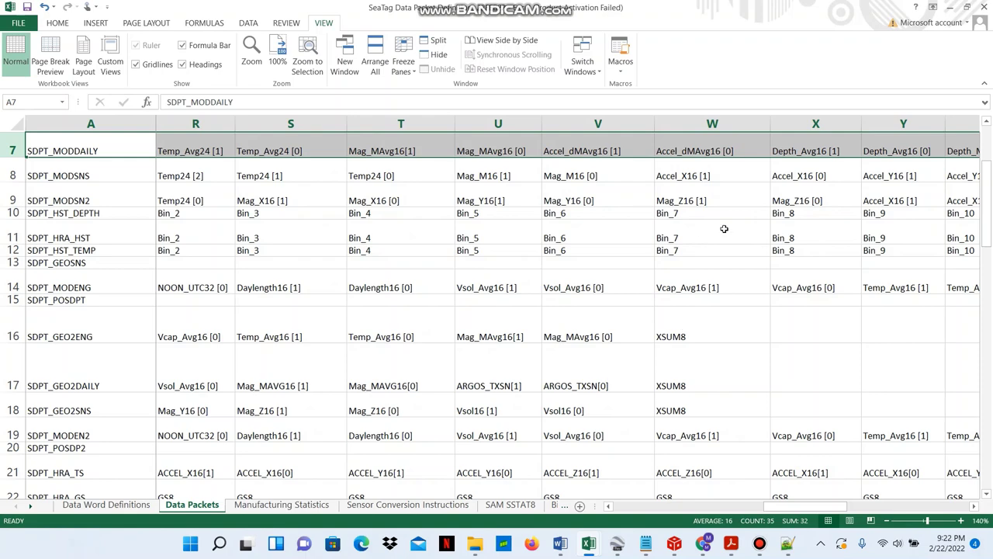
pyautogui.moveTo(986, 194); pyautogui.dragTo(986, 194)
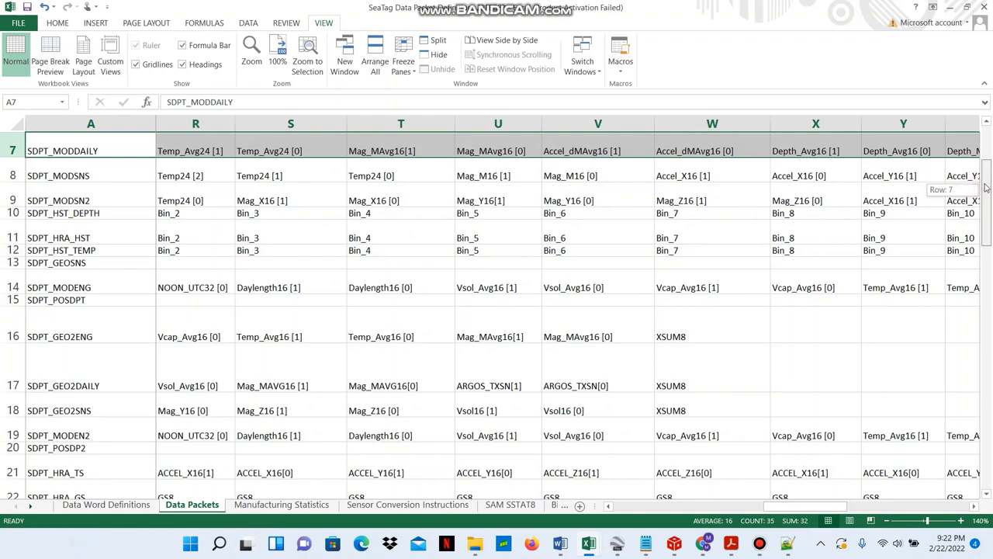
pyautogui.moveTo(986, 188)
pyautogui.mouseDown()
pyautogui.moveTo(986, 134)
pyautogui.moveTo(987, 190)
pyautogui.mouseUp()
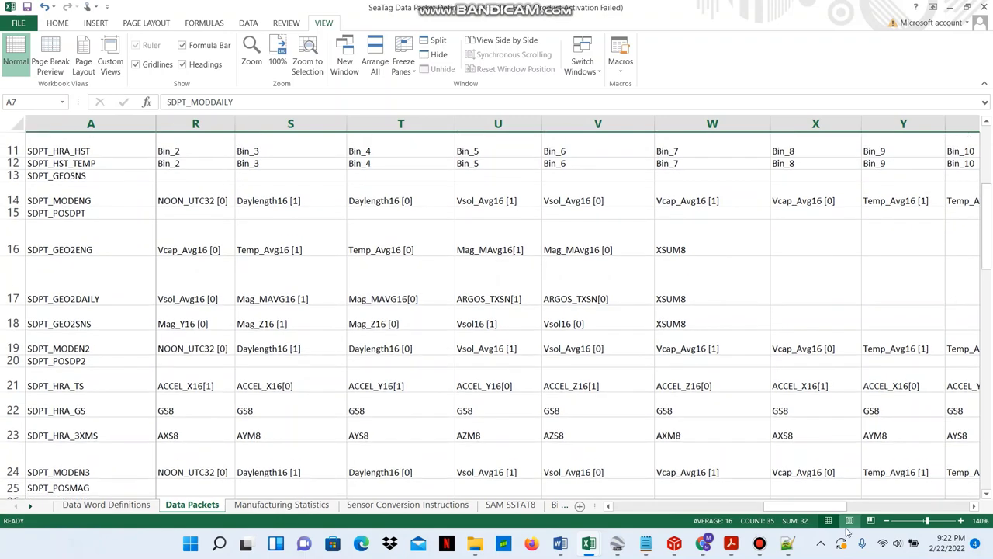
pyautogui.moveTo(810, 507); pyautogui.dragTo(903, 523)
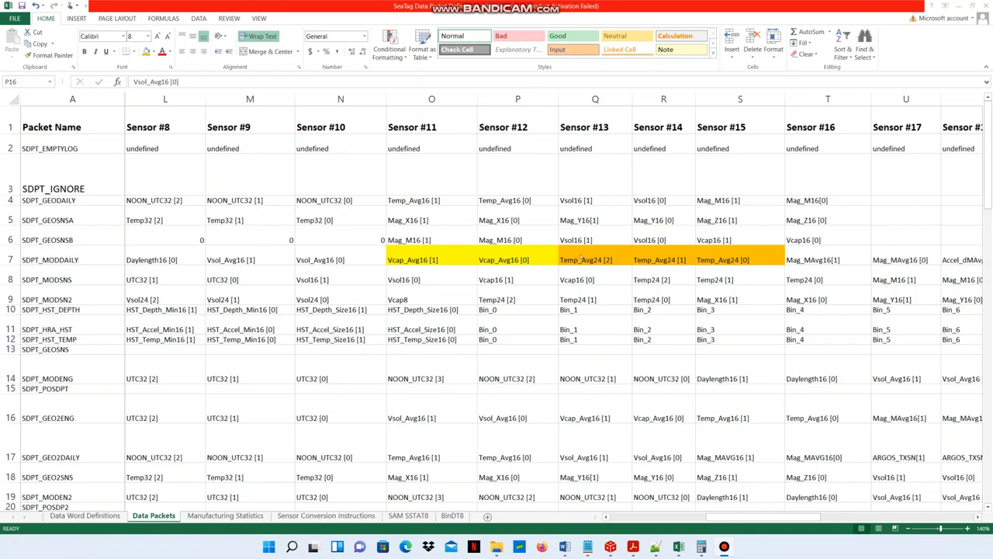
pyautogui.click(68, 517)
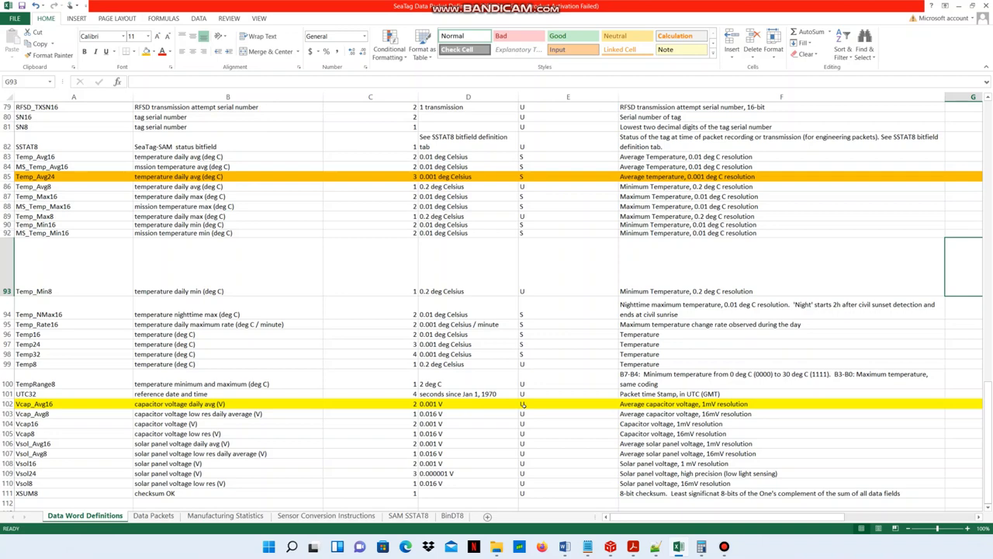
# Step: Return to the Data Packets sheet and place the Calculator so the highlighted SDPT_MODDAILY cells stay uncovered
pyautogui.click(153, 515)
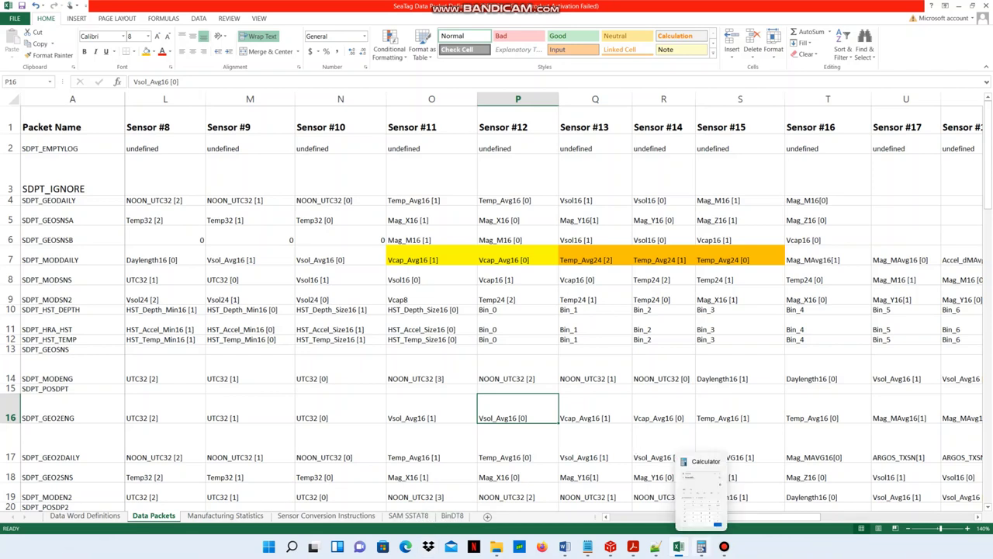
pyautogui.click(701, 546)
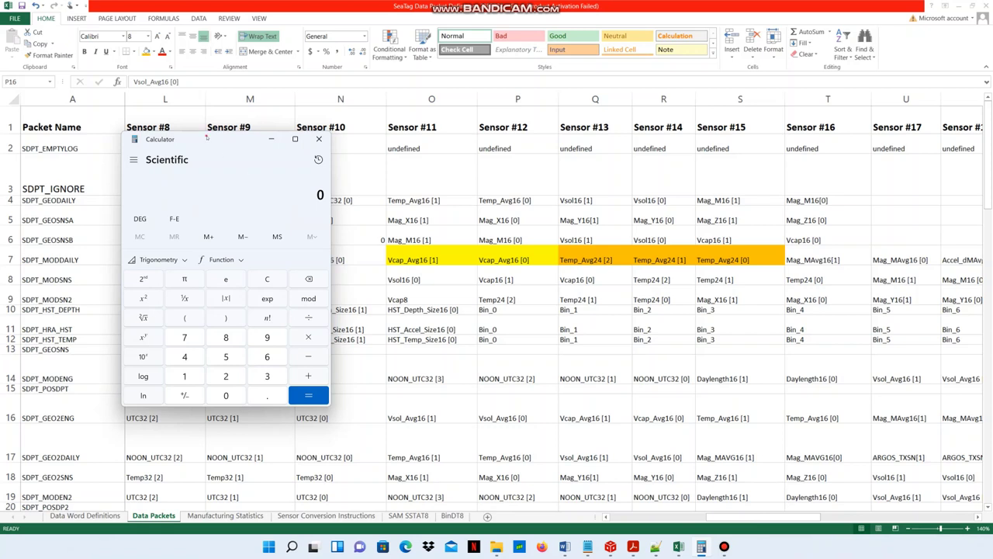
pyautogui.moveTo(212, 144); pyautogui.dragTo(147, 91)
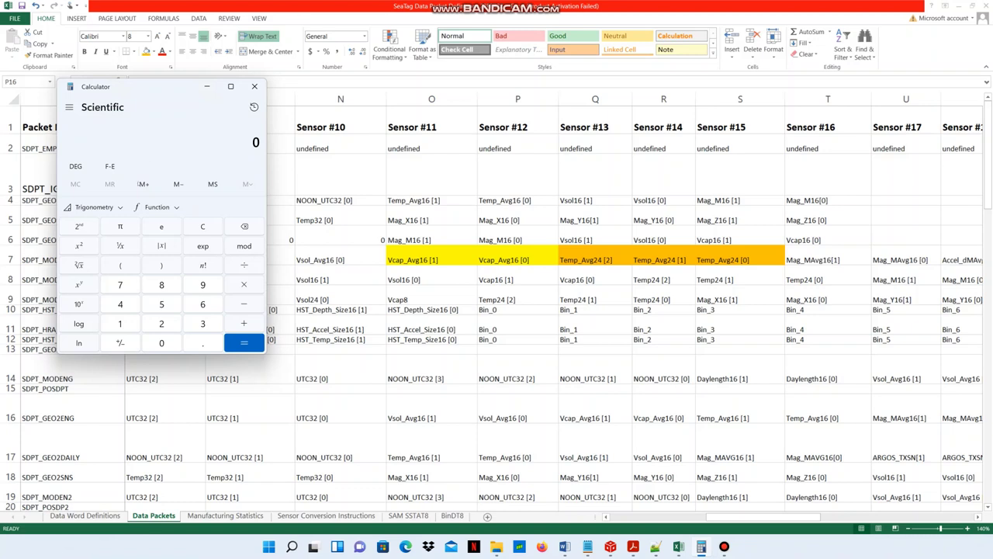
pyautogui.click(118, 323)
pyautogui.click(161, 324)
pyautogui.click(200, 323)
pyautogui.click(204, 227)
# Step: Calculate 1 × 100 + 2 × 10 + 3 as a base-10 place-value example
pyautogui.click(120, 324)
pyautogui.click(242, 285)
pyautogui.click(121, 321)
pyautogui.click(153, 341)
pyautogui.click(153, 341)
pyautogui.click(244, 323)
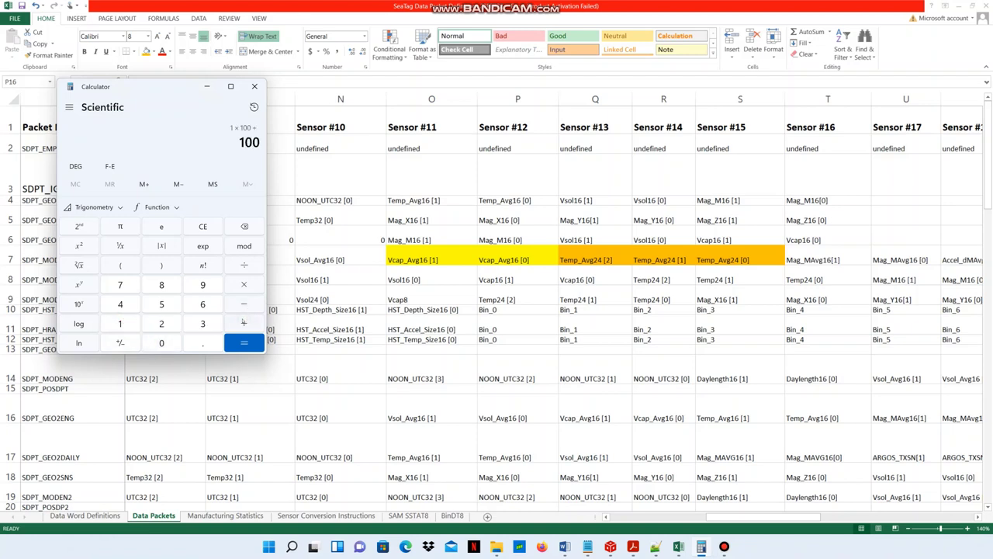
pyautogui.click(161, 322)
pyautogui.click(244, 284)
pyautogui.click(126, 325)
pyautogui.click(165, 348)
pyautogui.click(237, 324)
pyautogui.click(201, 322)
pyautogui.click(234, 342)
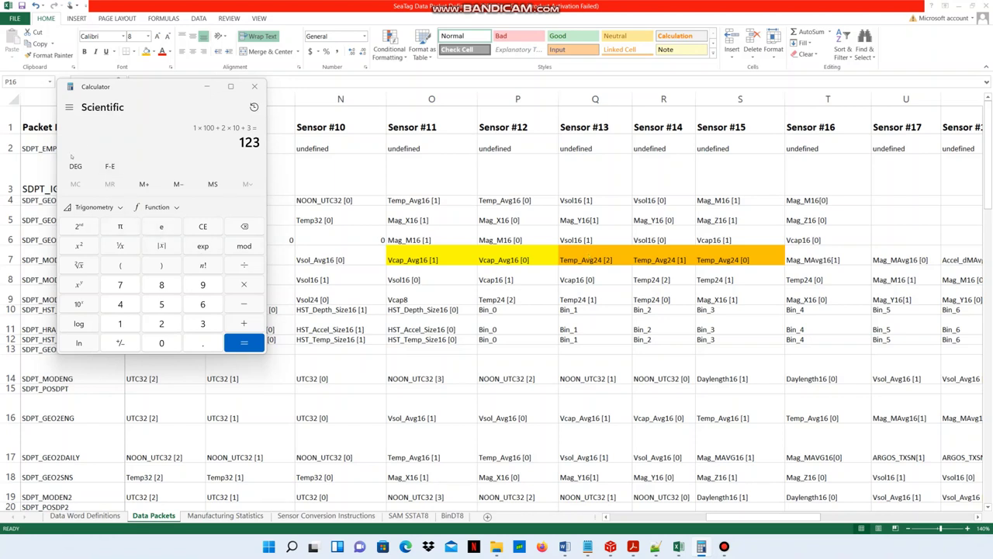
# Step: Set the calculator to Programmer mode and calculate 0 − 1 to demonstrate a negative number in binary
pyautogui.click(69, 107)
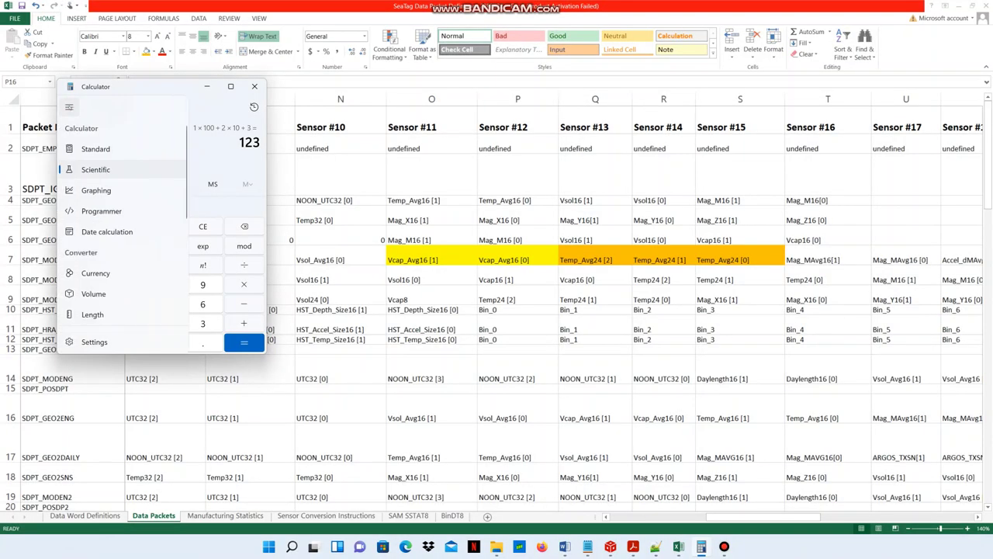
pyautogui.click(101, 211)
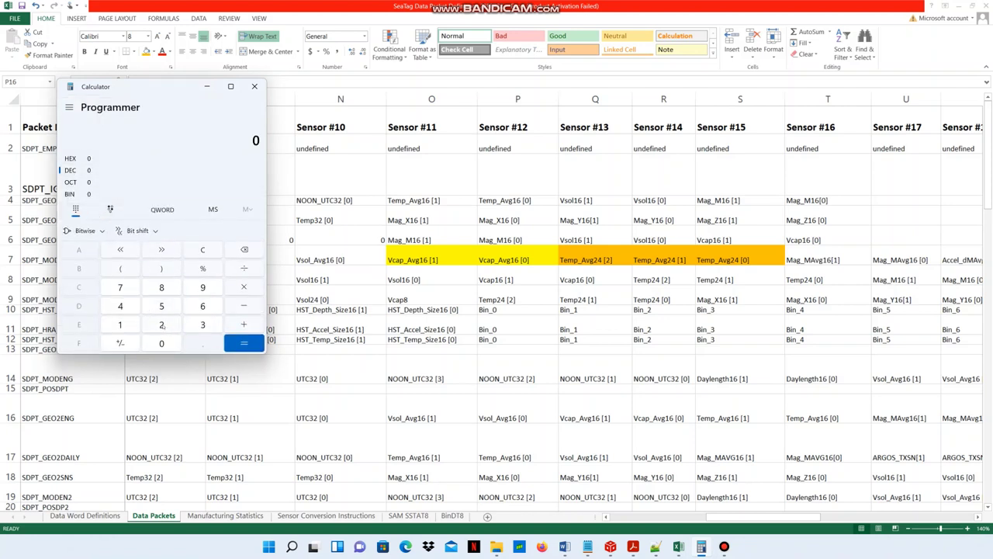
pyautogui.click(161, 325)
pyautogui.click(158, 305)
pyautogui.click(158, 305)
pyautogui.click(161, 343)
pyautogui.click(211, 251)
pyautogui.click(256, 305)
pyautogui.click(122, 326)
pyautogui.click(243, 343)
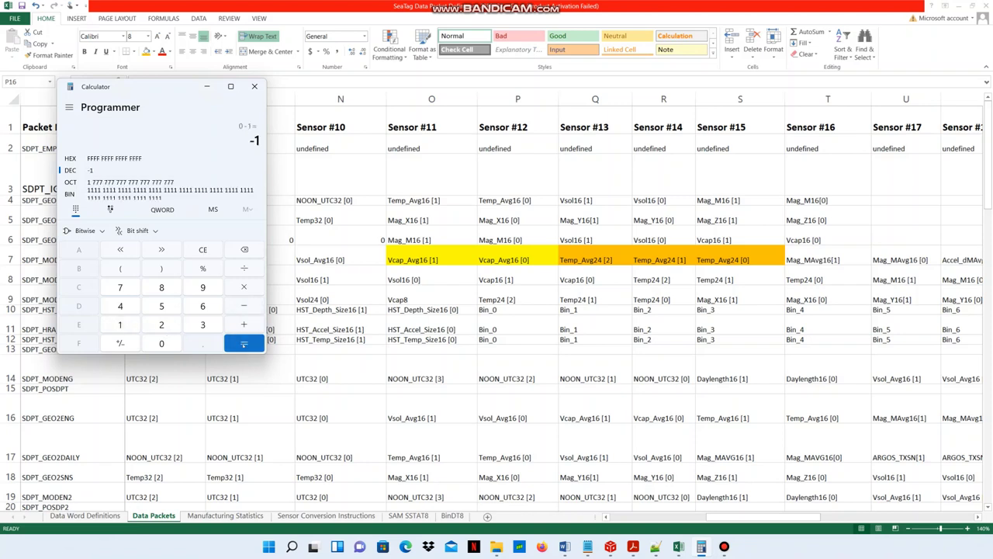
# Step: Subtract 1 from the calculator's result once more
pyautogui.click(243, 305)
pyautogui.click(117, 322)
pyautogui.click(231, 343)
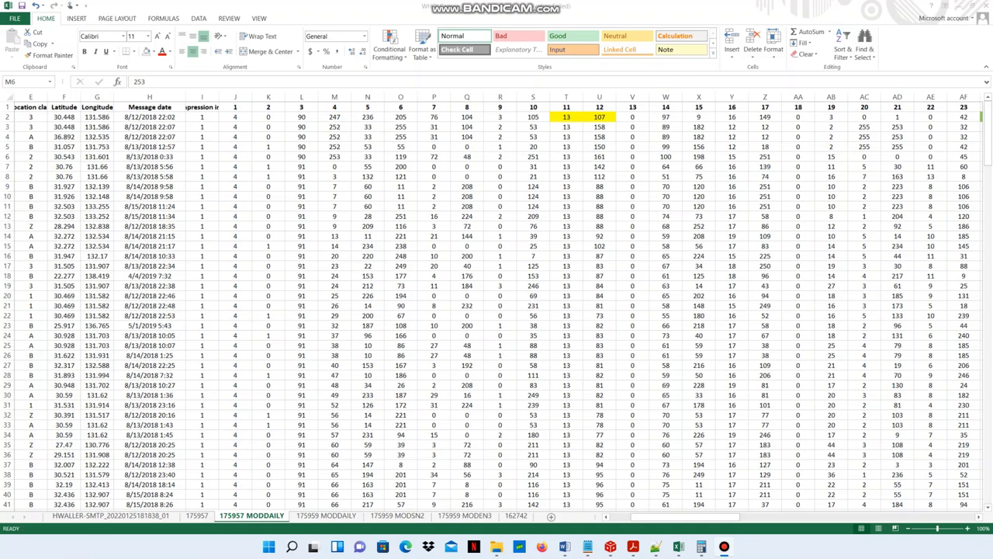
# Step: Look up Vcap_Avg16 on the Data Packets and Data Word Definitions sheets of the SeaTag definitions workbook
pyautogui.hotkey('alt', 'Tab')
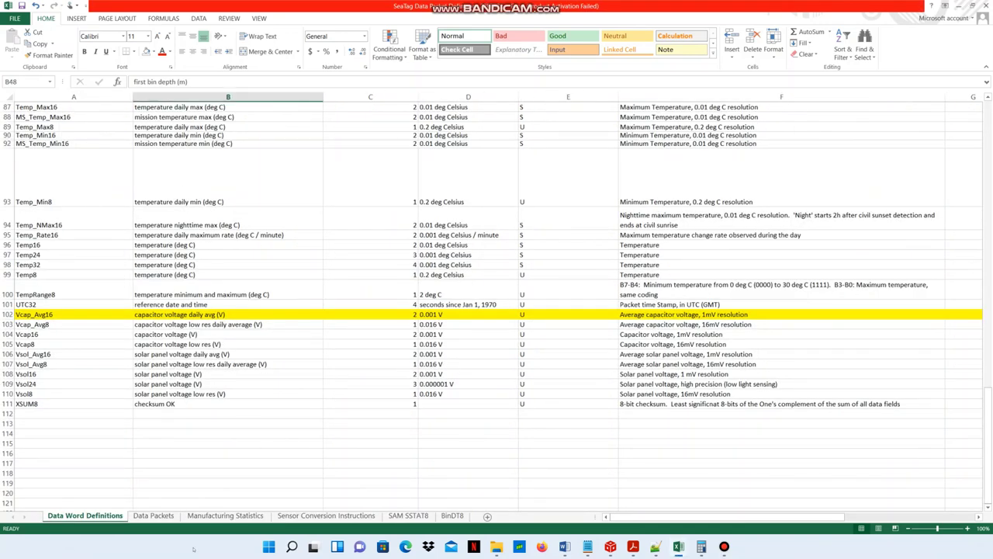
pyautogui.click(155, 515)
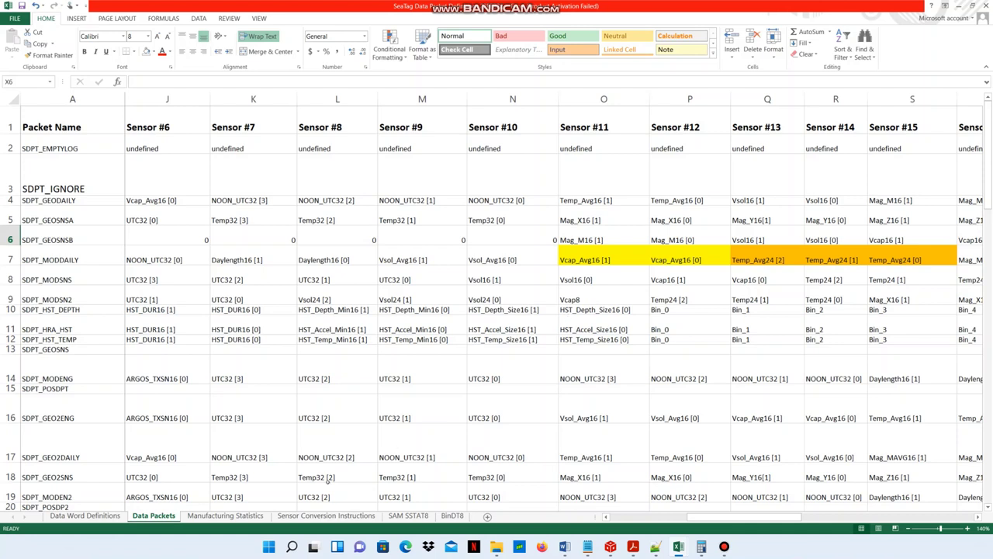
pyautogui.click(68, 516)
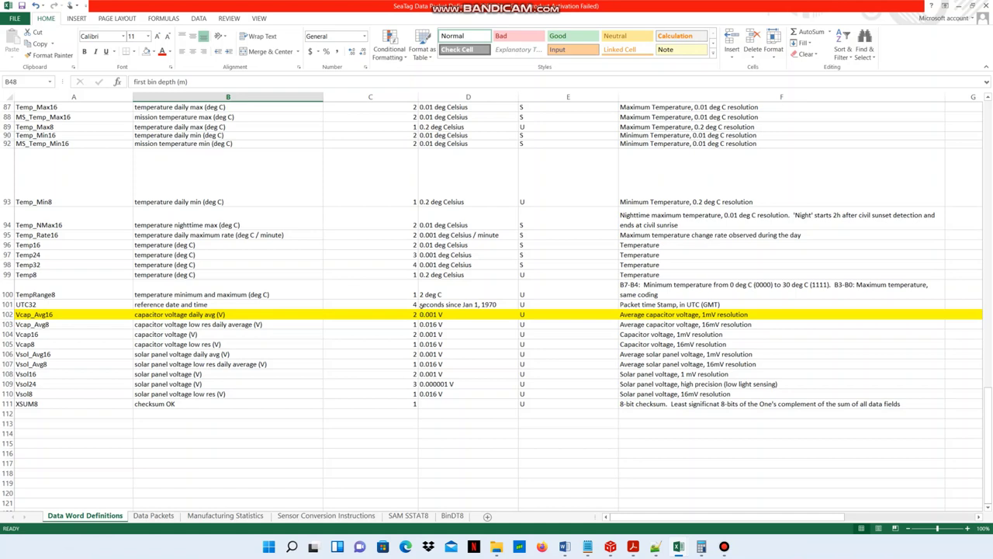
# Step: Return to the 175957 MODDAILY sheet of the WHOI workbook and bring up the Calculator over it
pyautogui.moveTo(682, 547)
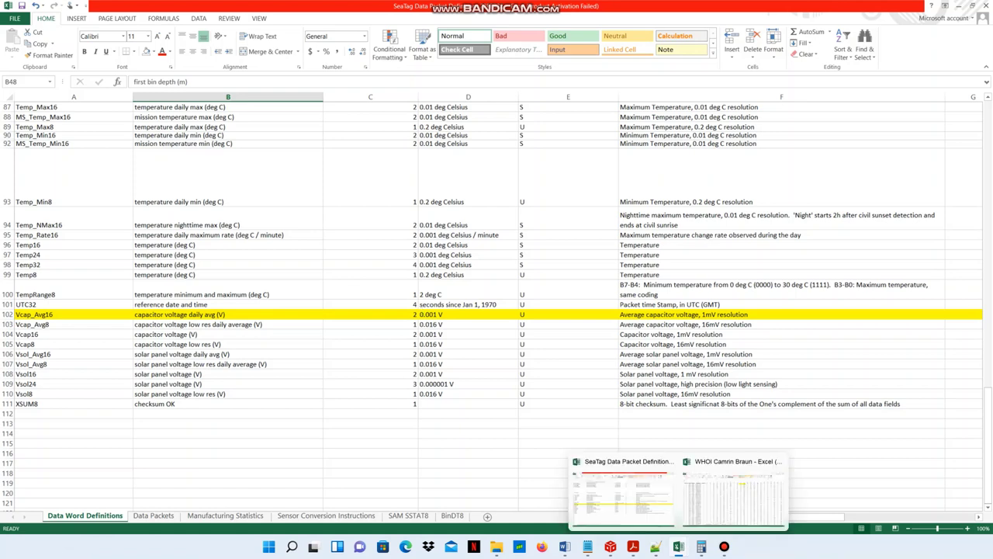
pyautogui.click(754, 496)
pyautogui.moveTo(702, 546)
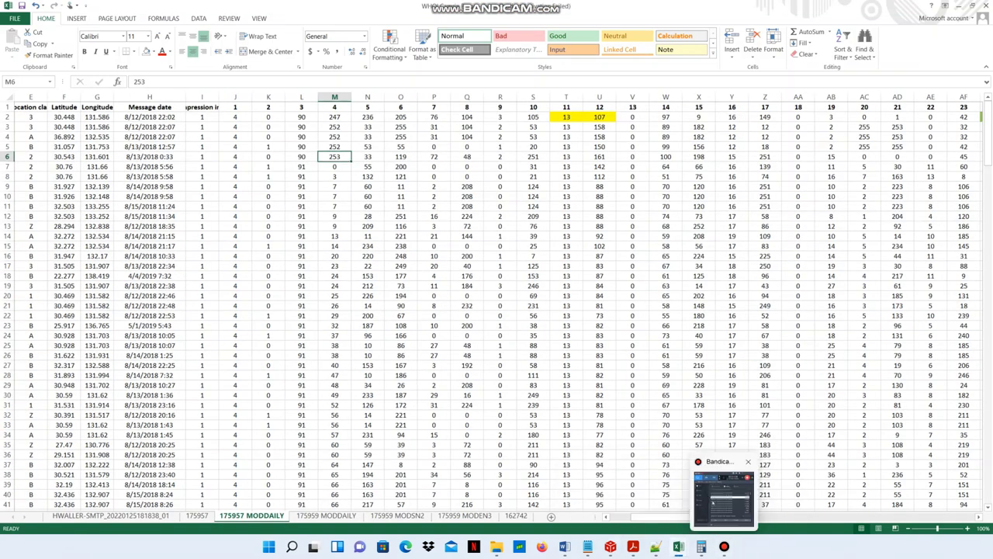
pyautogui.click(701, 546)
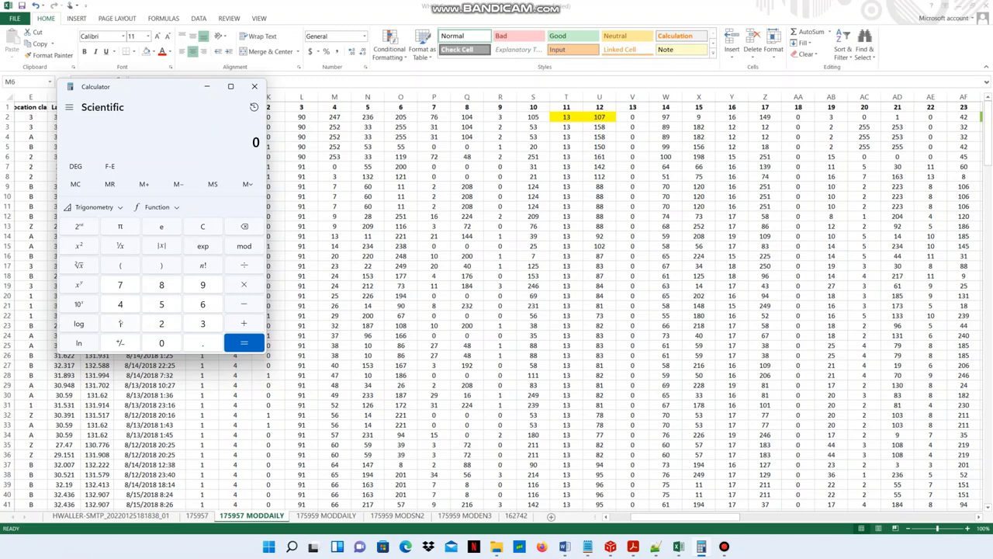
# Step: Combine message bytes 11 and 12 of row 2 by calculating 13 × 2^8 + 107
pyautogui.click(120, 321)
pyautogui.click(193, 321)
pyautogui.click(253, 284)
pyautogui.click(160, 323)
pyautogui.click(78, 284)
pyautogui.click(161, 284)
pyautogui.click(253, 327)
pyautogui.click(119, 324)
pyautogui.click(156, 339)
pyautogui.click(128, 285)
pyautogui.click(244, 344)
# Step: Divide the combined capacitor voltage value by 1000 to convert it to volts
pyautogui.click(244, 265)
pyautogui.click(122, 323)
pyautogui.click(161, 344)
pyautogui.click(162, 345)
pyautogui.click(161, 345)
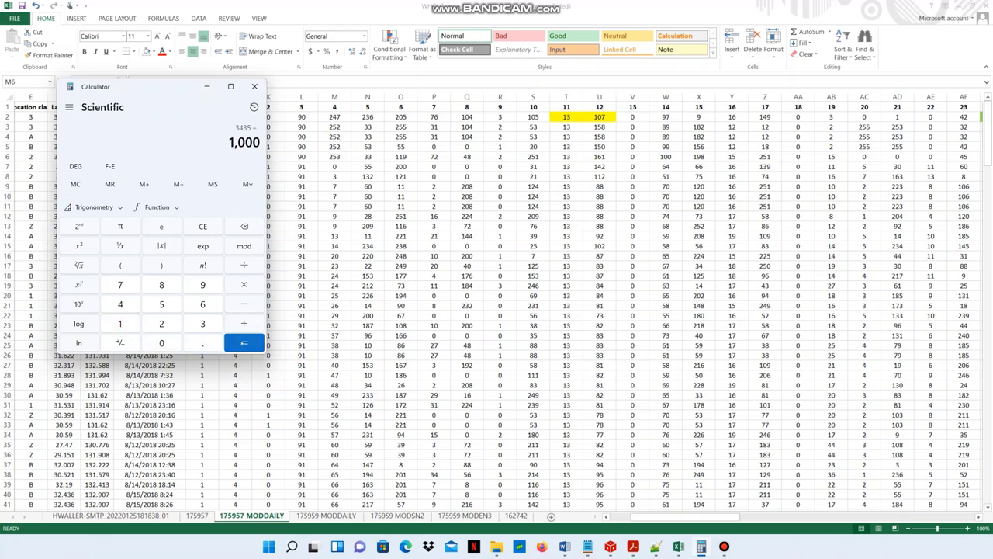
pyautogui.click(243, 342)
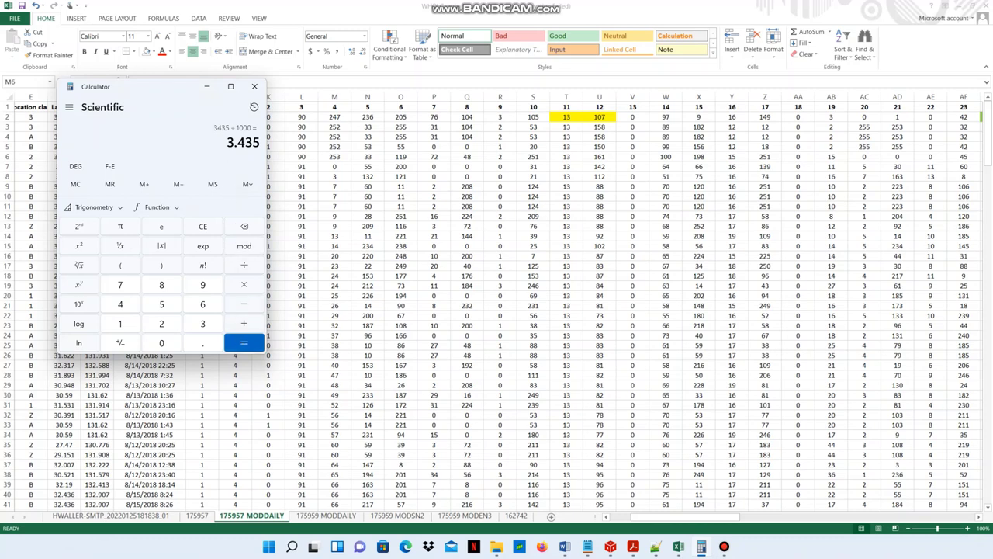
# Step: Compare the result with the Vcap_Avg16 (V) value in row 2, and go back to message bytes 24 and 25
pyautogui.click(685, 517)
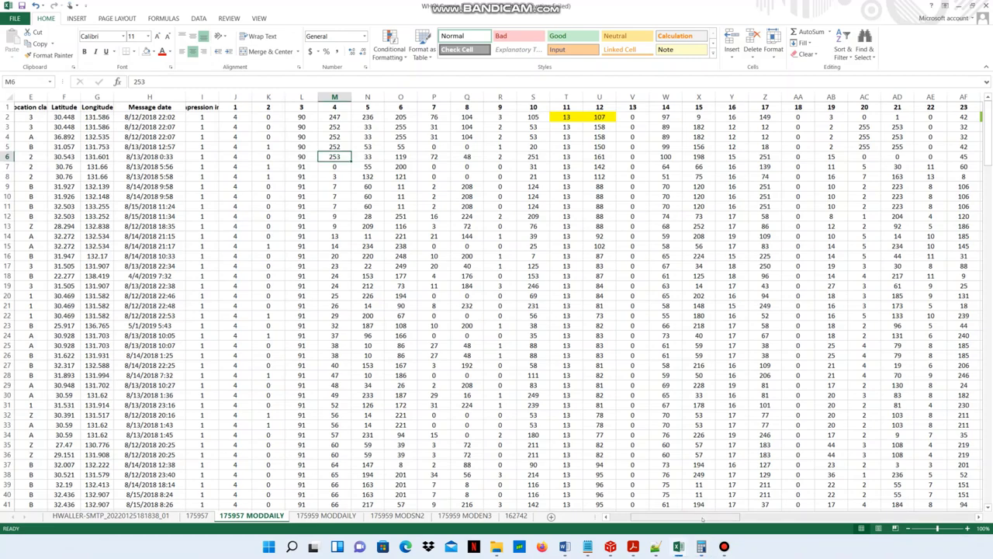
pyautogui.moveTo(723, 520); pyautogui.dragTo(846, 521)
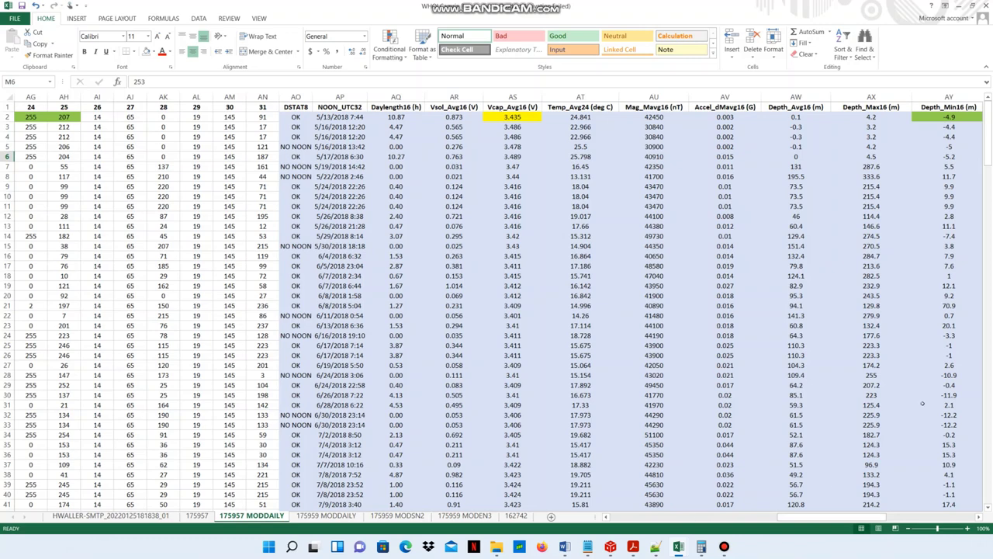
pyautogui.moveTo(846, 517); pyautogui.dragTo(763, 508)
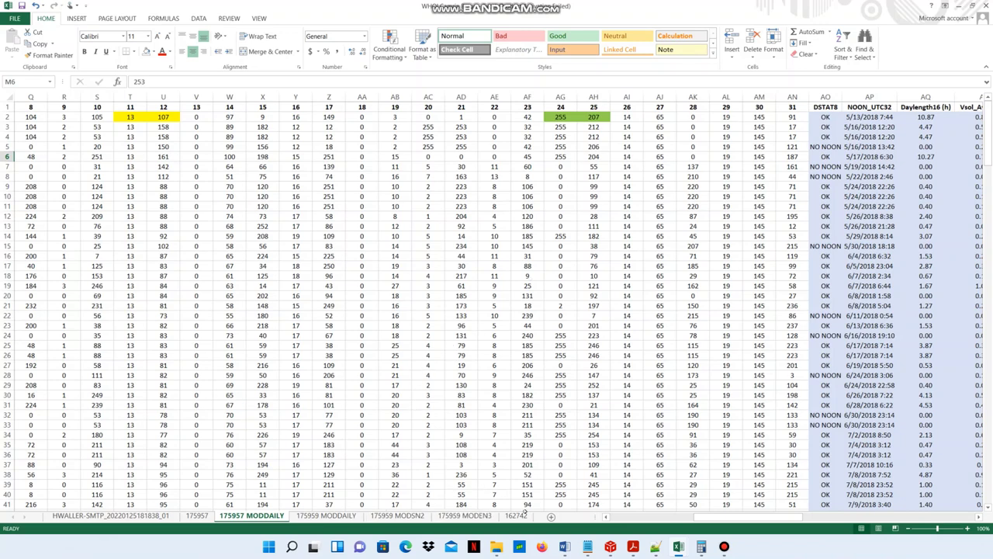
# Step: Look up Depth_Min16 in the SDPT_MODDAILY packet and its resolution and sign on the Data Word Definitions sheet
pyautogui.moveTo(678, 546)
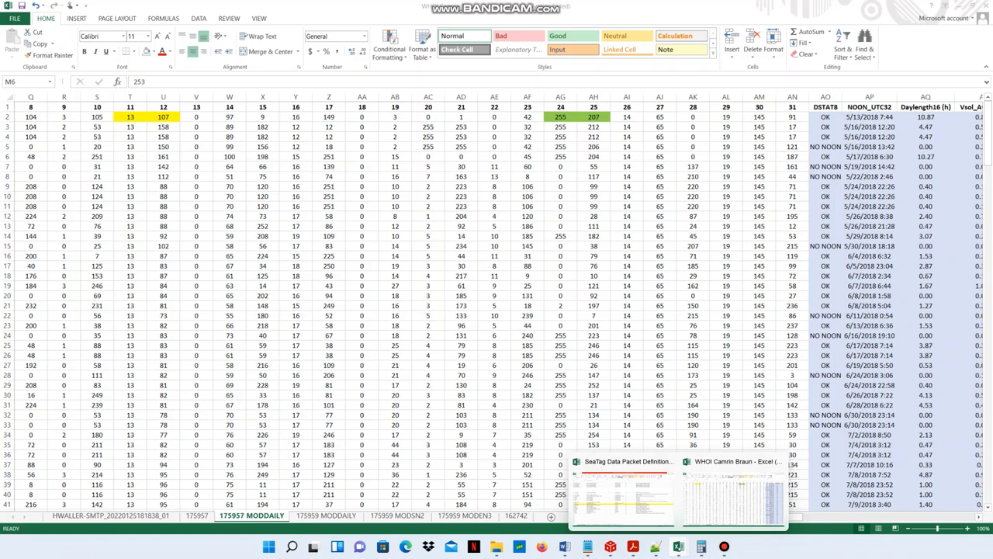
pyautogui.click(620, 481)
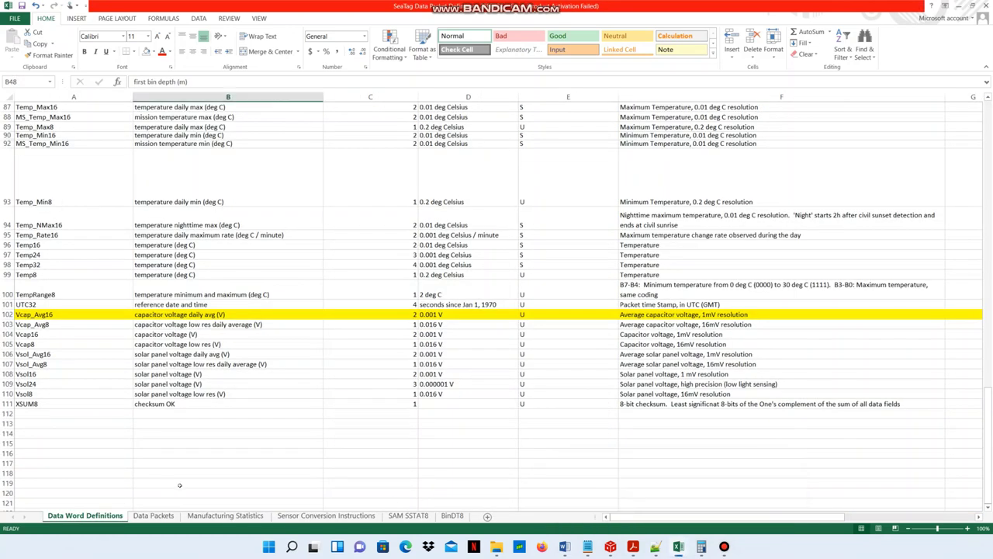
pyautogui.click(153, 515)
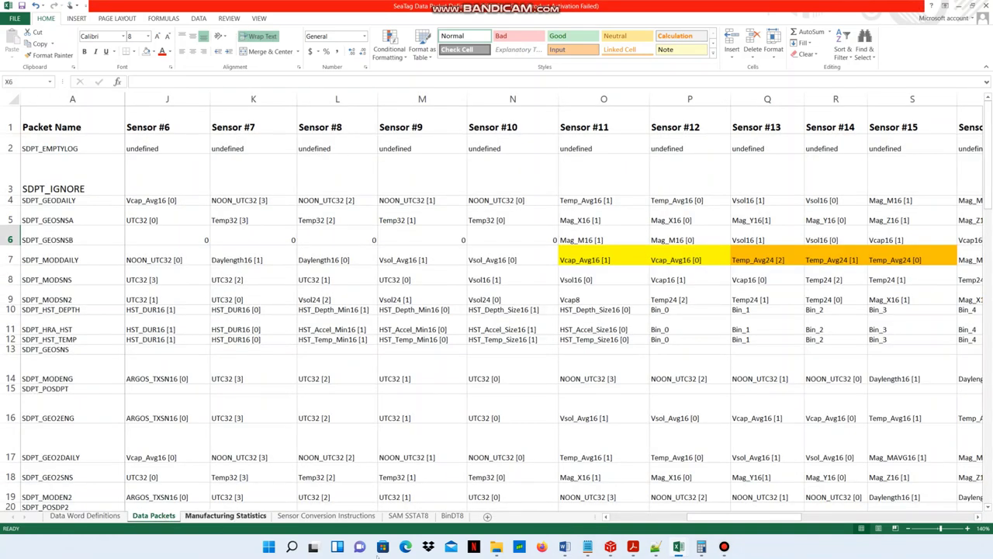
pyautogui.moveTo(768, 517); pyautogui.dragTo(921, 525)
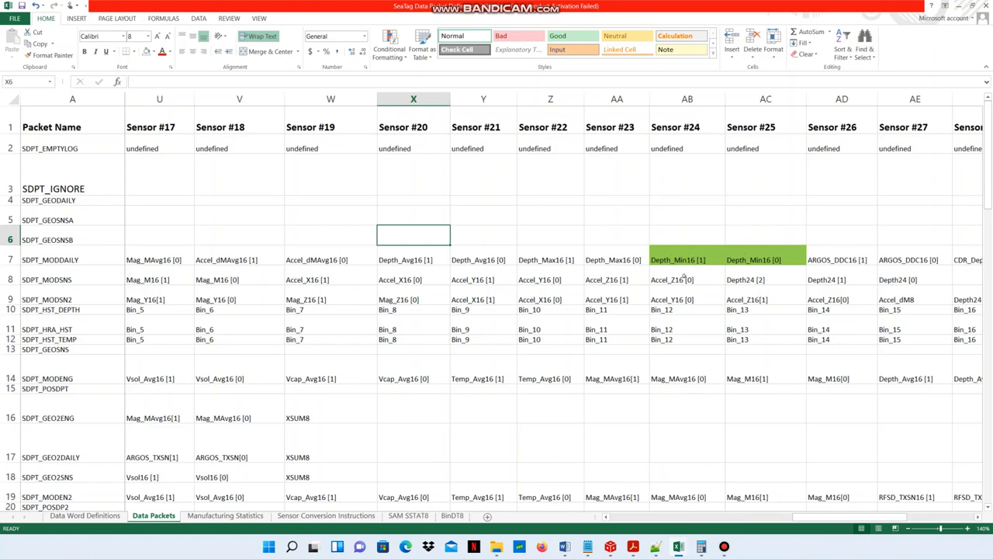
pyautogui.click(99, 516)
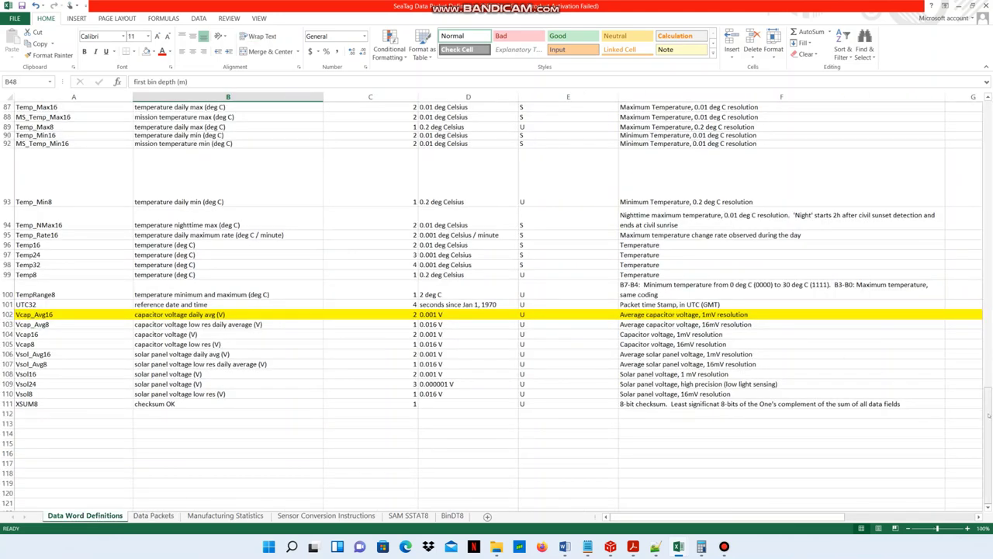
pyautogui.moveTo(988, 415); pyautogui.dragTo(967, 218)
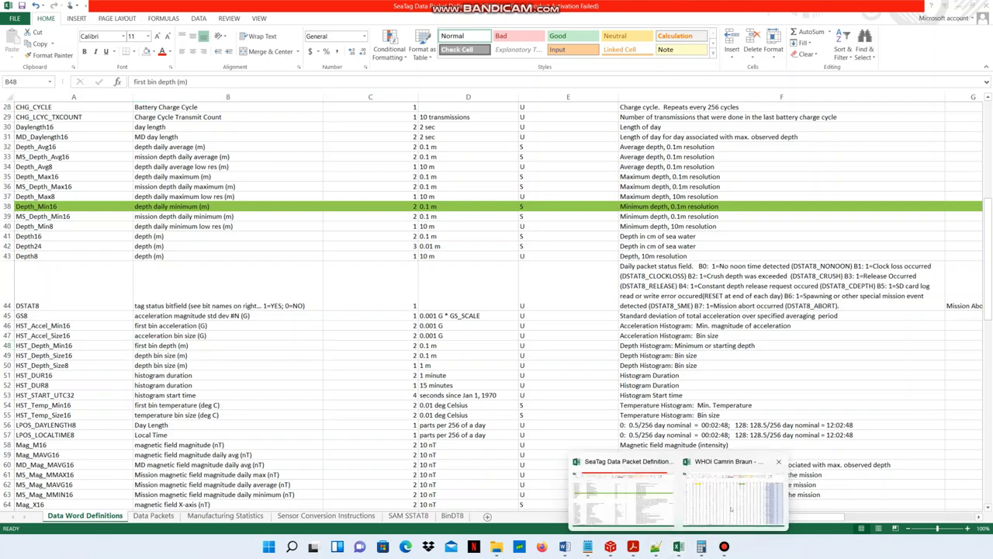
# Step: Combine message bytes 24 and 25 of row 2 in the WHOI workbook by calculating 255 × 2^8 + 207
pyautogui.click(731, 507)
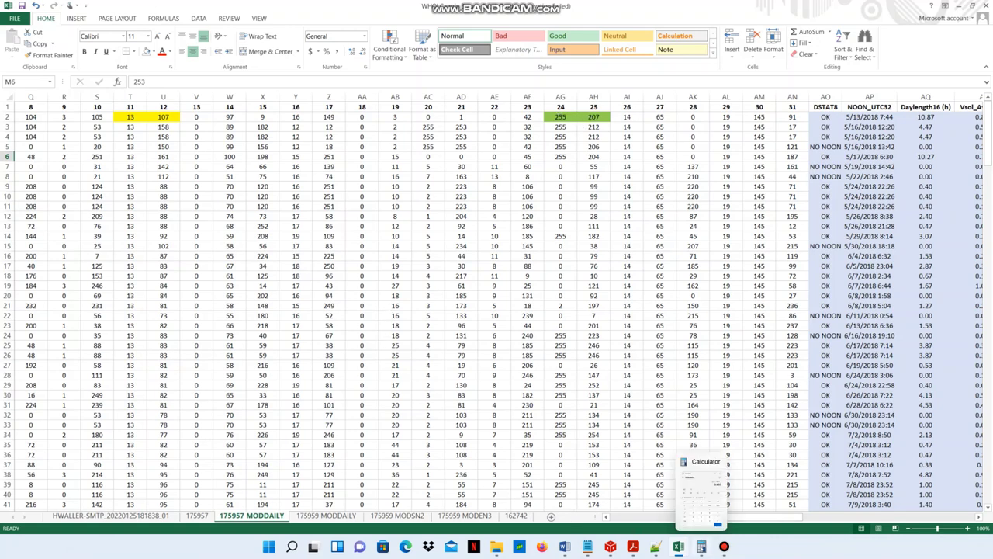
pyautogui.click(702, 546)
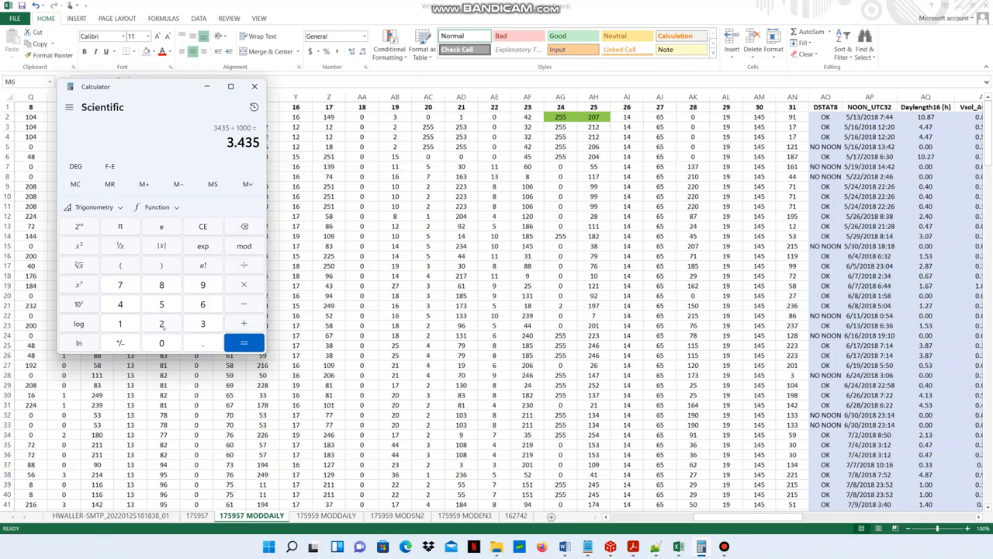
pyautogui.click(162, 324)
pyautogui.click(162, 305)
pyautogui.click(163, 305)
pyautogui.click(242, 285)
pyautogui.click(162, 325)
pyautogui.click(78, 284)
pyautogui.click(159, 286)
pyautogui.click(242, 322)
pyautogui.click(164, 323)
pyautogui.click(154, 350)
pyautogui.click(119, 285)
pyautogui.click(239, 342)
# Step: Subtract 2^16 from the combined depth value to obtain its signed form
pyautogui.click(244, 305)
pyautogui.click(161, 324)
pyautogui.click(82, 289)
pyautogui.click(125, 325)
pyautogui.click(202, 305)
pyautogui.click(236, 344)
# Step: Divide the signed depth value by 10 to convert it to metres
pyautogui.click(243, 266)
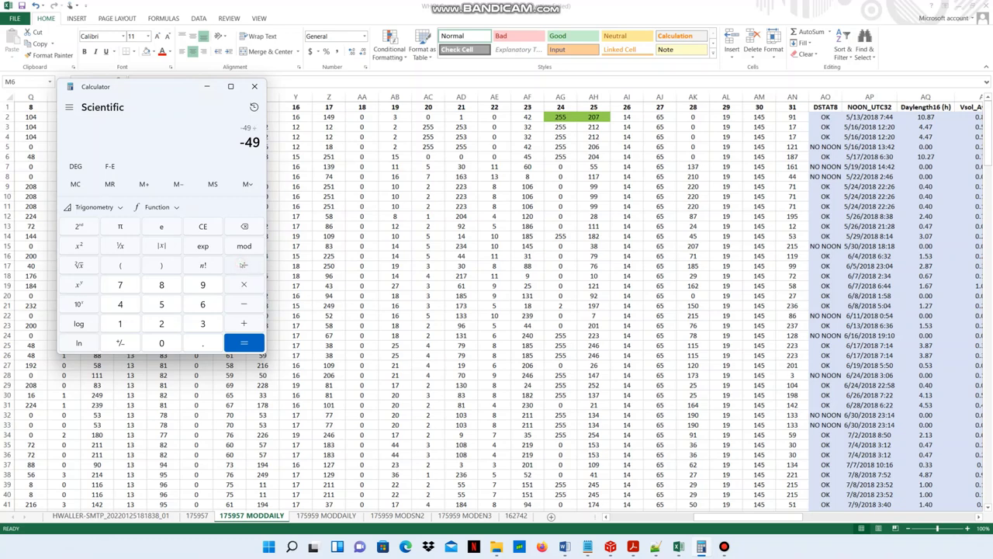
pyautogui.click(126, 326)
pyautogui.click(156, 342)
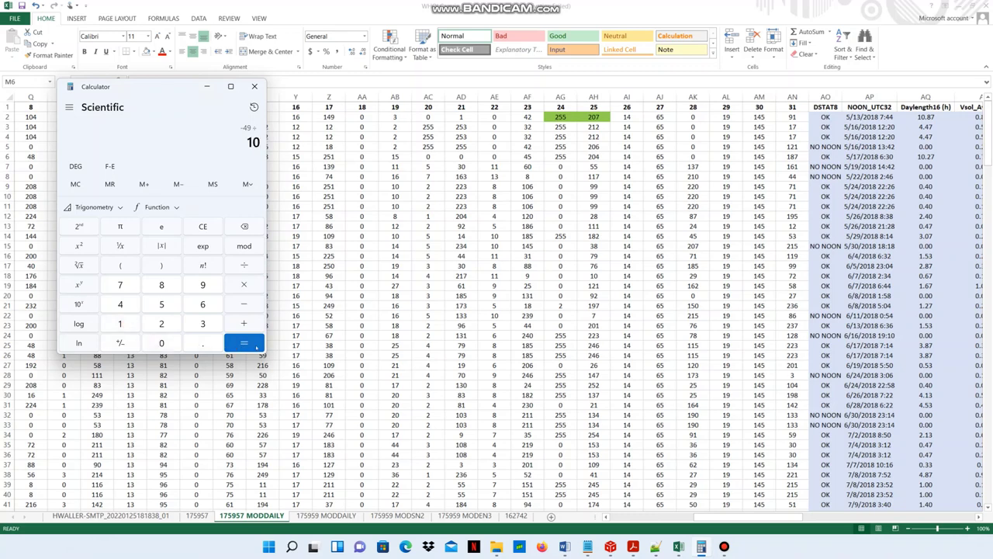
pyautogui.click(255, 347)
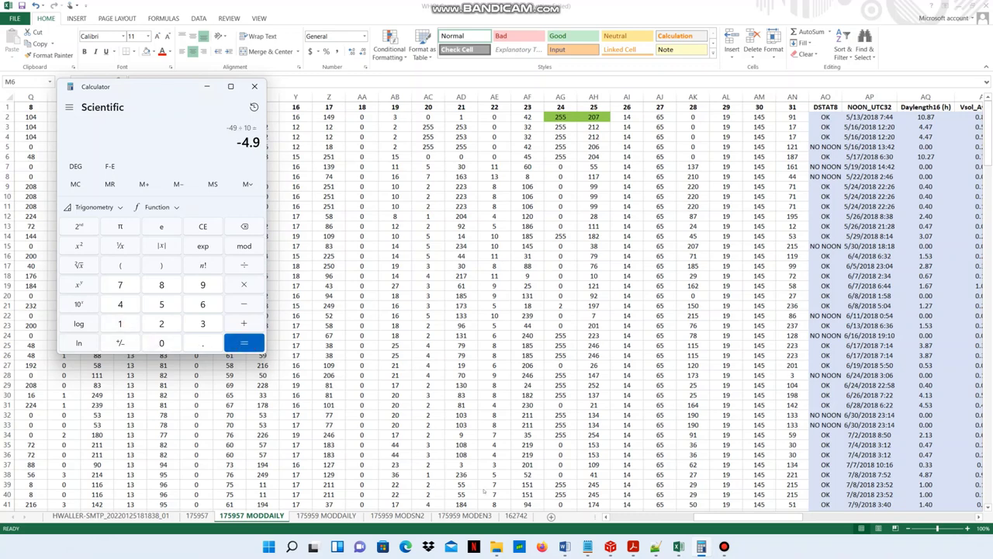
# Step: Compare the result with the Depth_Min16 (m) value in row 2 of the 175957 MODDAILY sheet
pyautogui.click(718, 518)
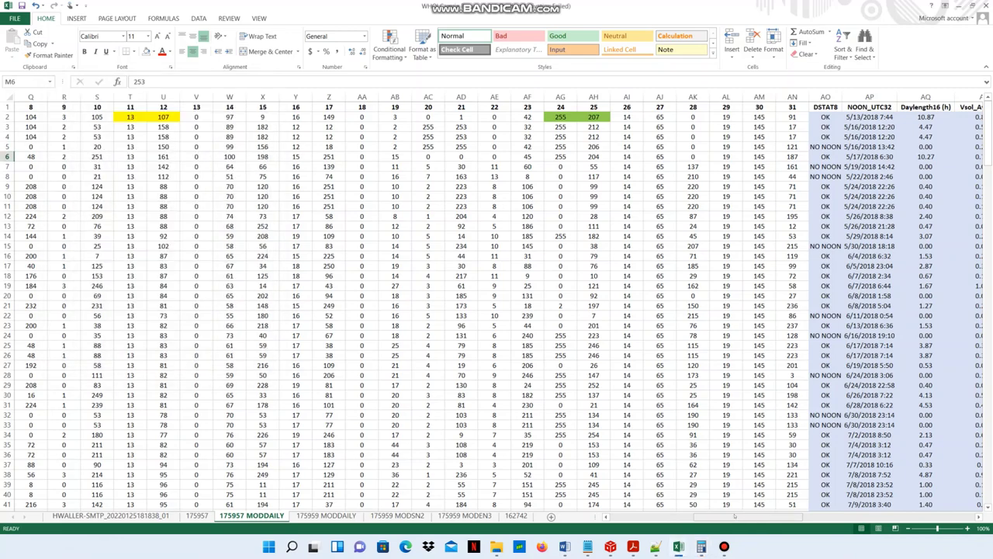
pyautogui.moveTo(734, 516); pyautogui.dragTo(847, 515)
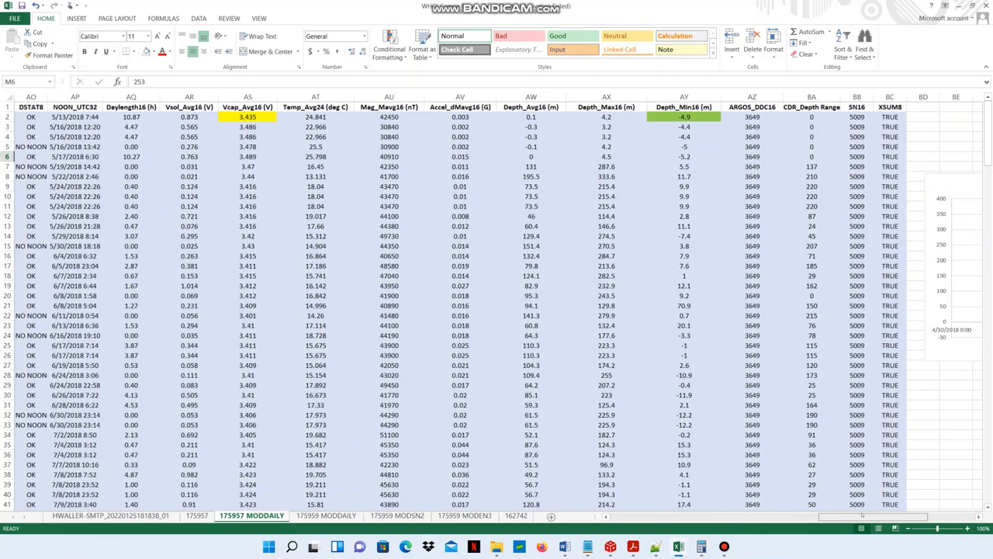
pyautogui.click(661, 115)
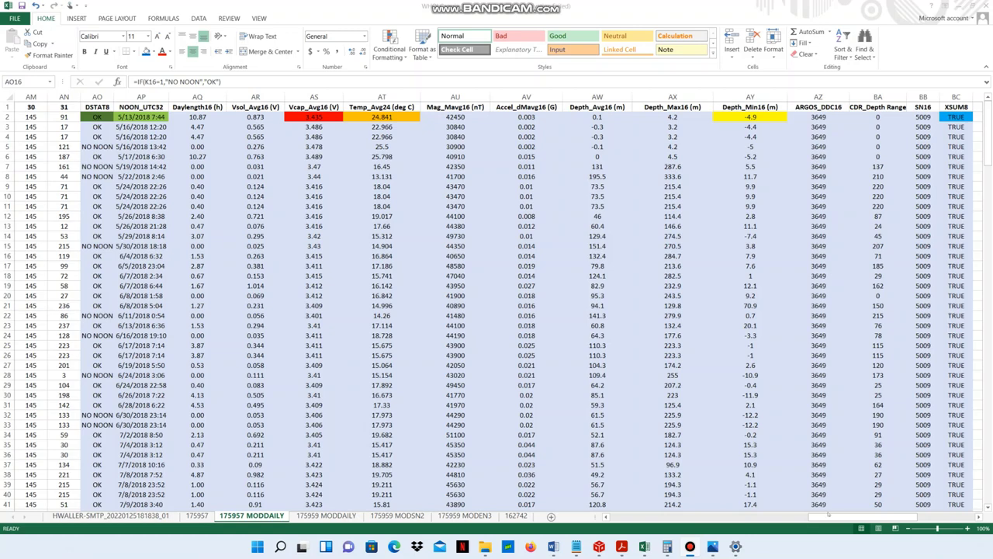
# Step: Switch to the Data Word Definitions sheet of the SeaTag Data Packet Definitions workbook
pyautogui.moveTo(644, 547)
pyautogui.click(599, 495)
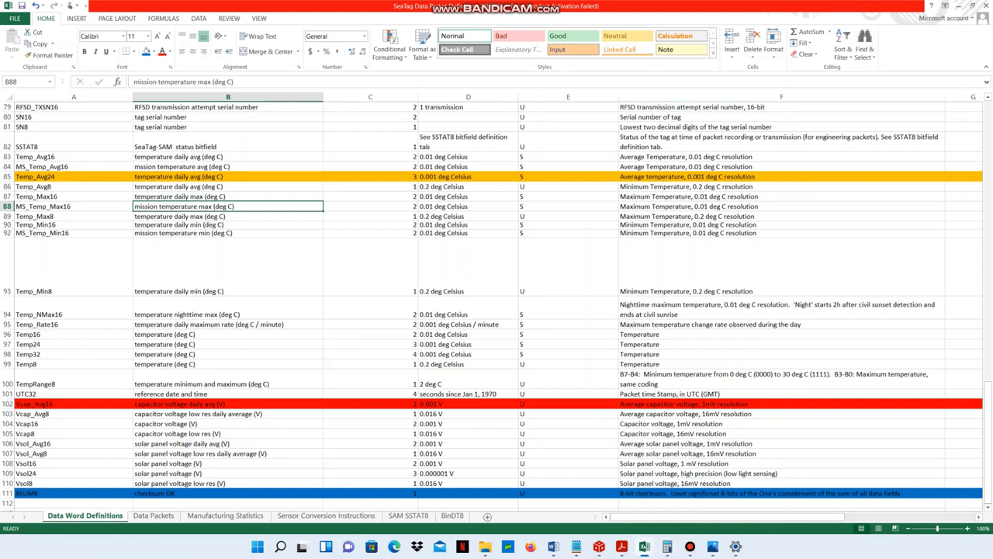
# Step: Examine the packet layouts in the Data Packets sheet against the decoded columns of the 175957 MODDAILY sheet
pyautogui.moveTo(644, 546)
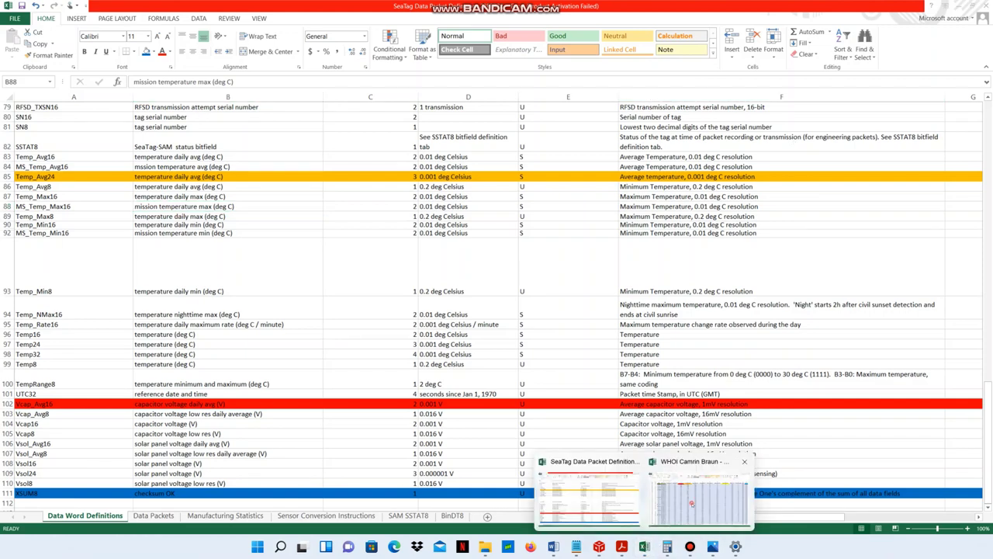
pyautogui.click(691, 503)
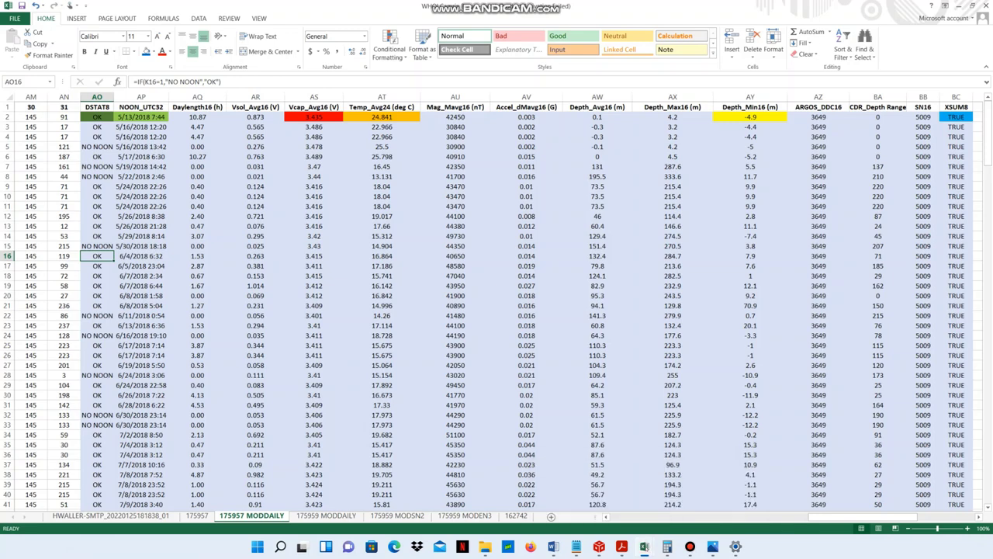
pyautogui.moveTo(644, 546)
pyautogui.click(610, 502)
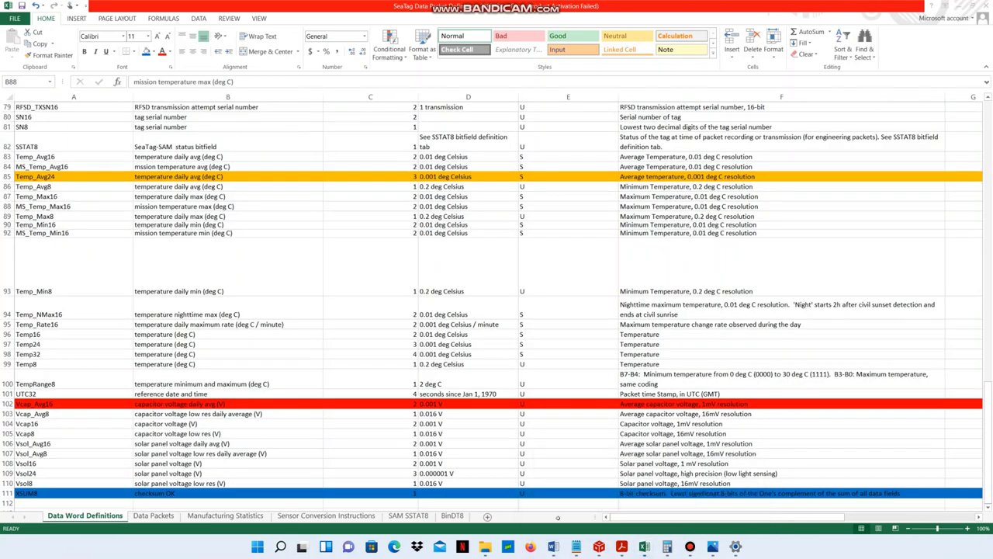
pyautogui.click(152, 516)
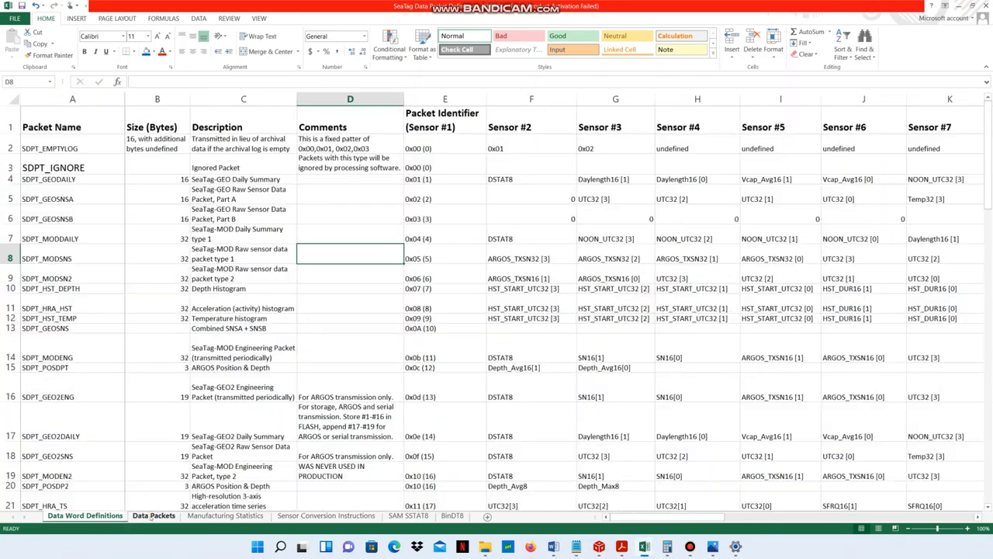
pyautogui.click(152, 516)
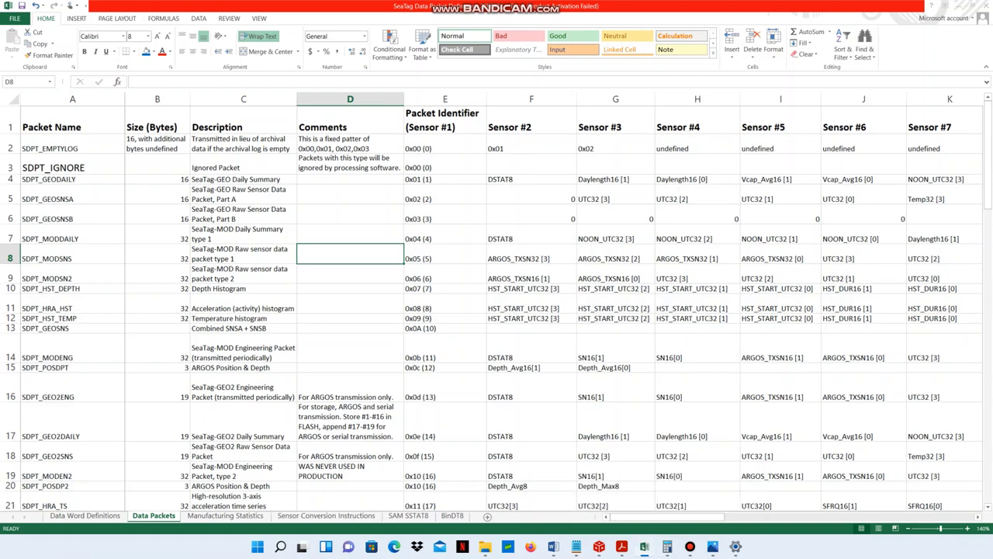
pyautogui.click(644, 546)
pyautogui.click(701, 496)
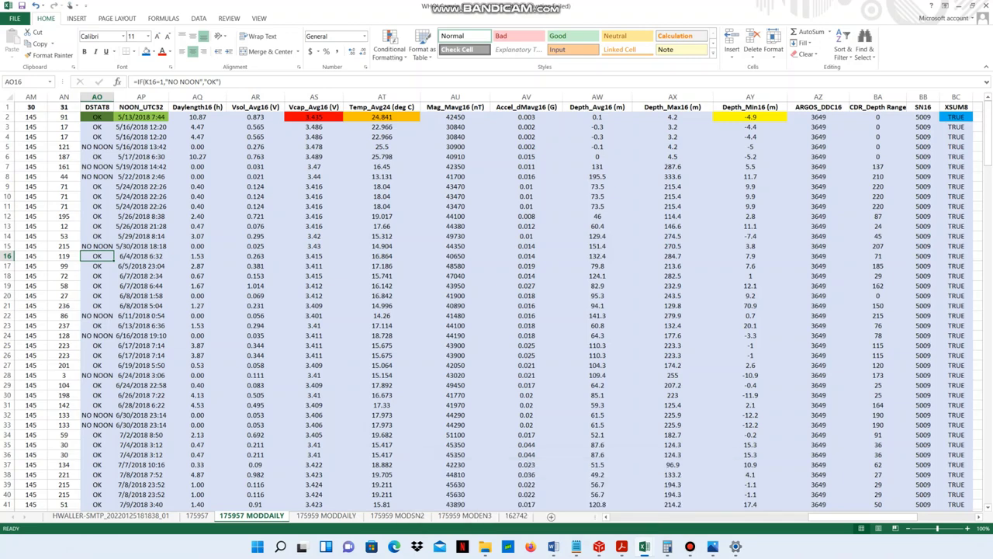
pyautogui.hotkey('alt', 'Tab')
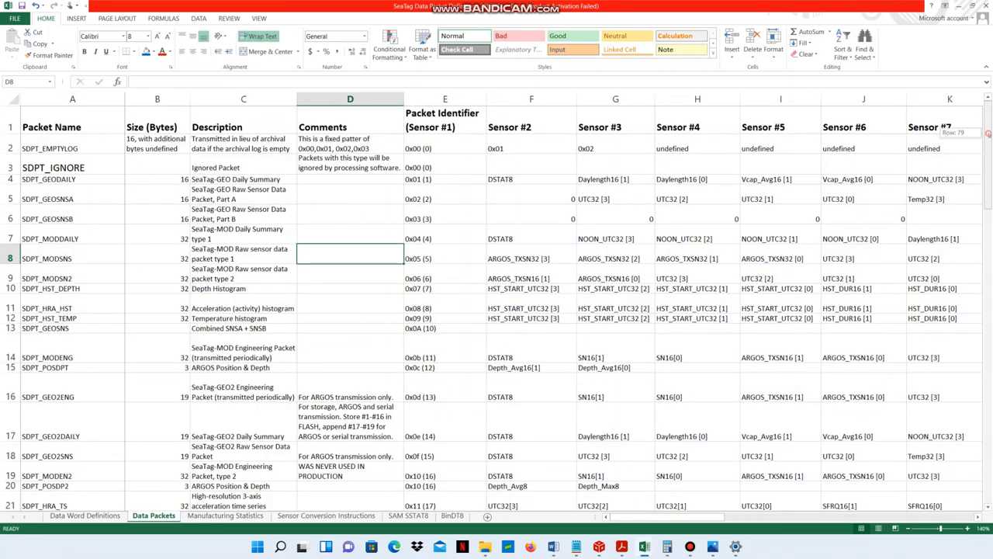
pyautogui.scroll(-1, 496, 311)
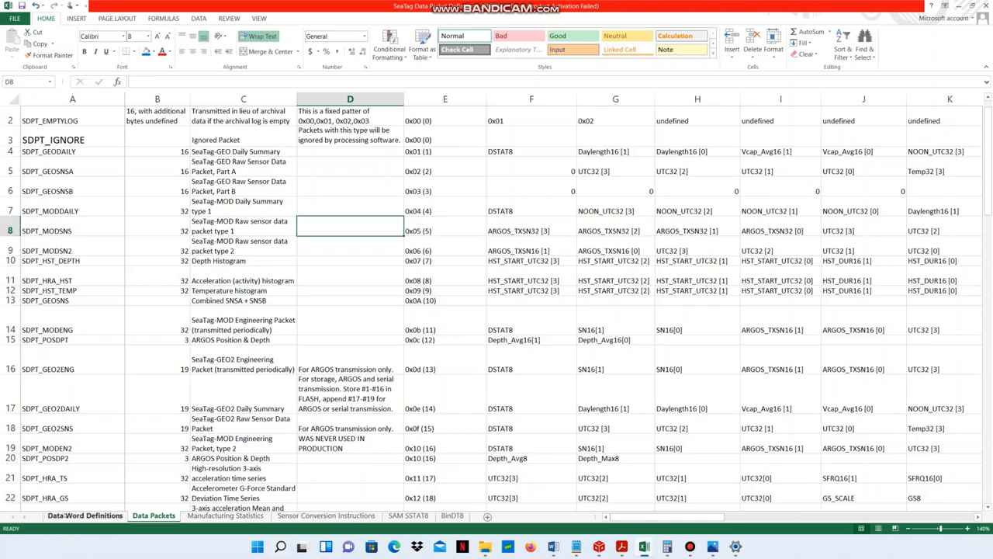
# Step: Compare the Vcap_Avg16 entry in the Data Word Definitions with its row 2 formula in the 175957 MODDAILY sheet
pyautogui.click(86, 515)
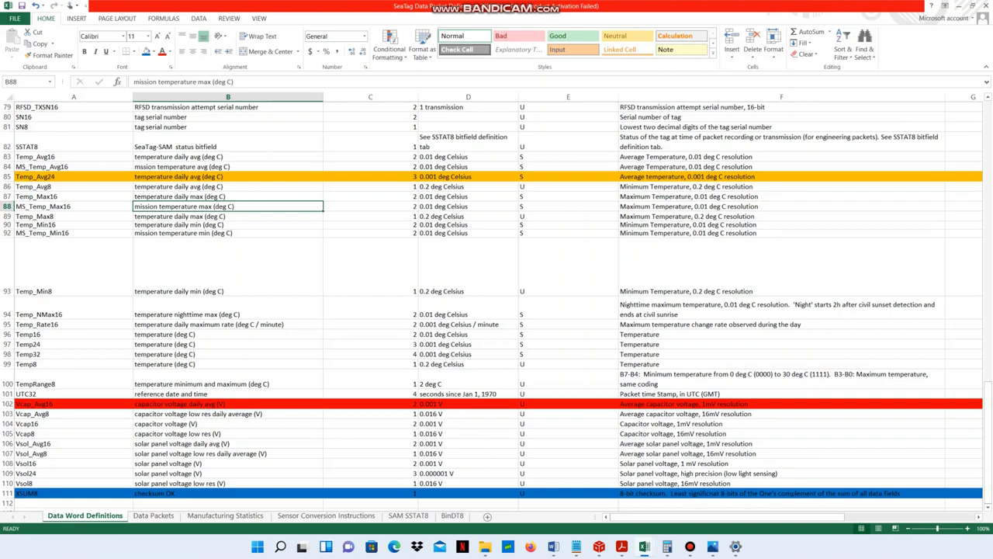
pyautogui.hotkey('alt', 'Tab')
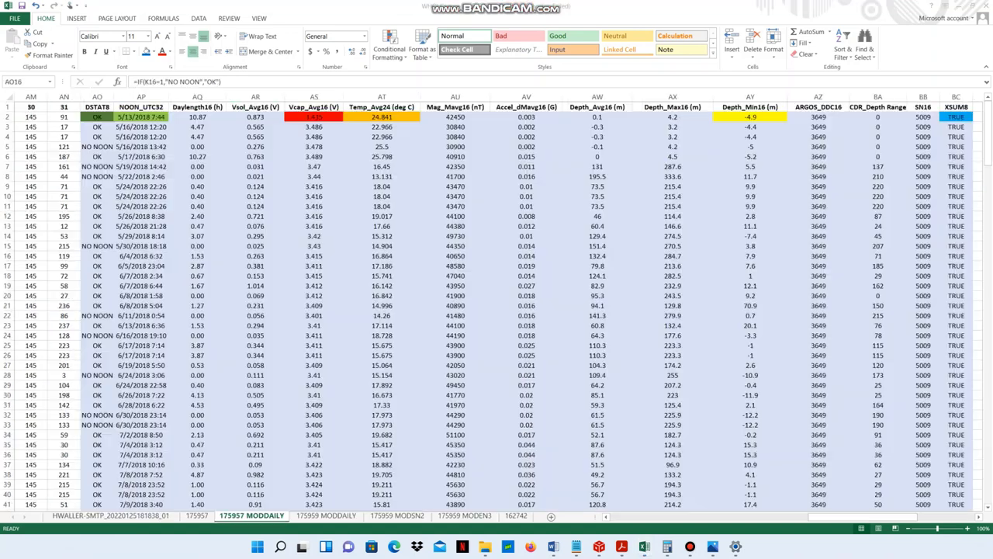
pyautogui.click(303, 116)
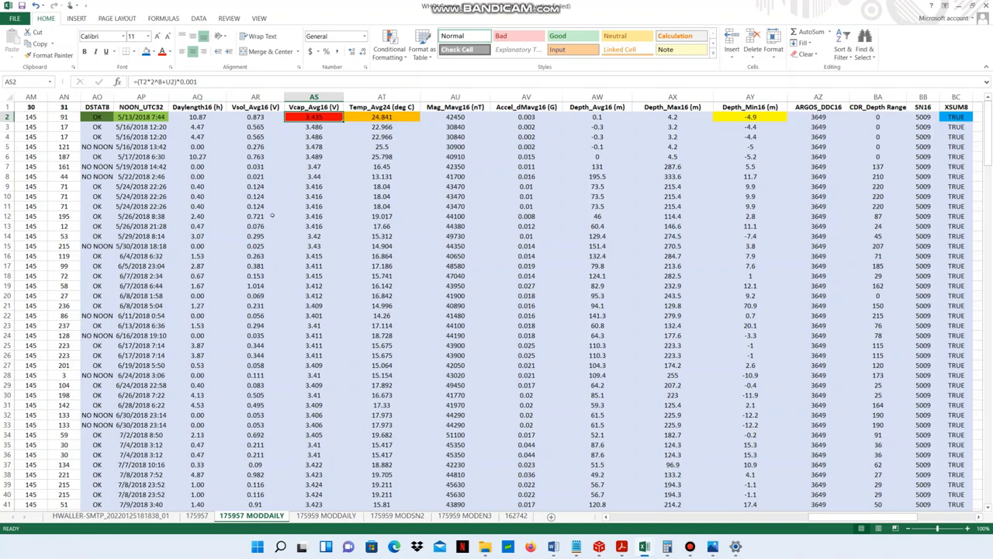
# Step: Inspect the Depth_Min16 formula in row 2 of the MODDAILY sheet and compare it with its data word definition
pyautogui.click(734, 114)
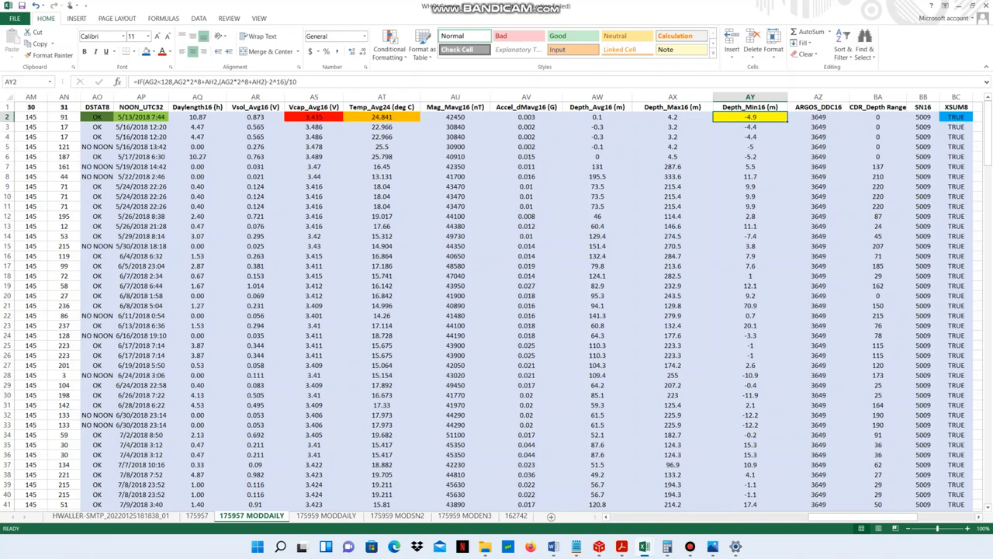
pyautogui.hotkey('alt', 'Tab')
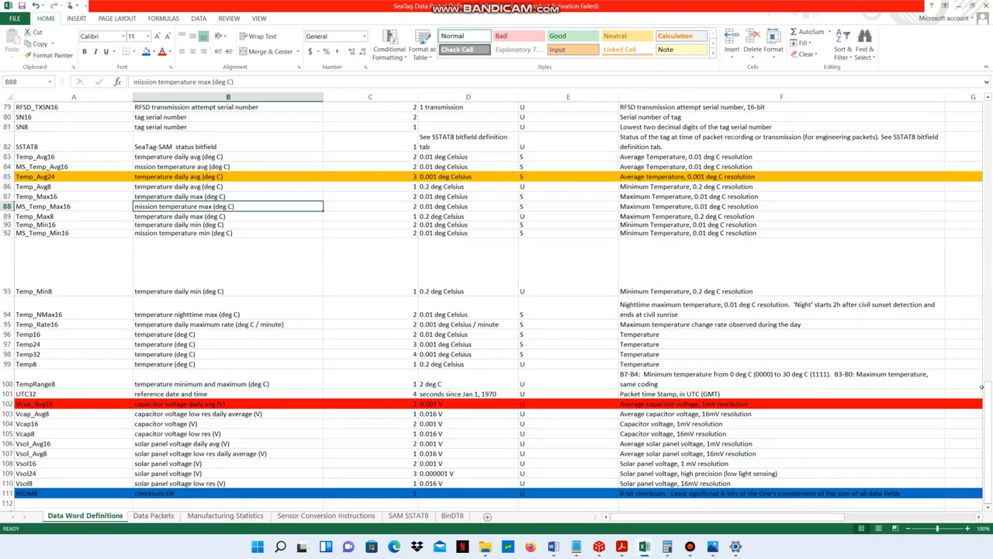
pyautogui.moveTo(982, 386); pyautogui.dragTo(986, 164)
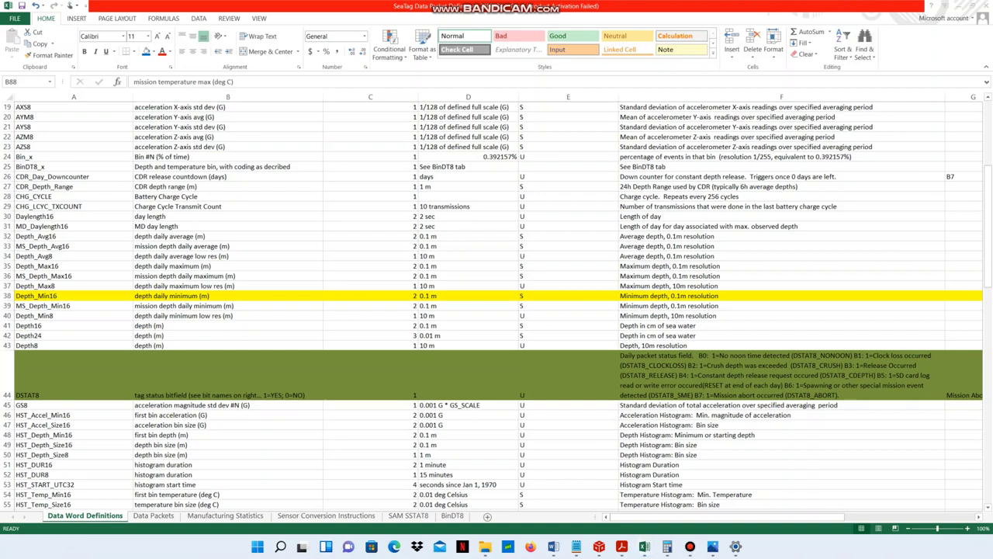
pyautogui.hotkey('alt', 'Tab')
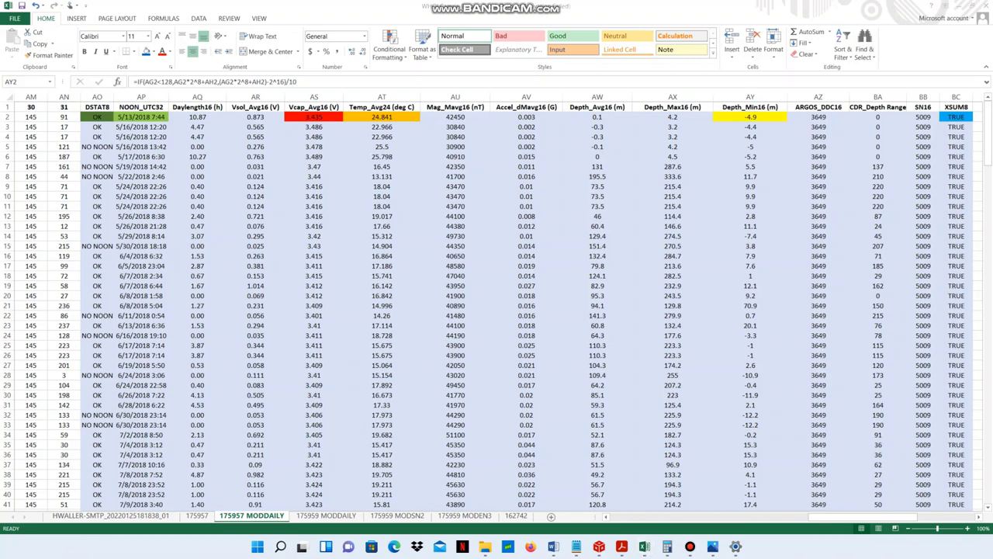
pyautogui.hotkey('alt', 'Tab')
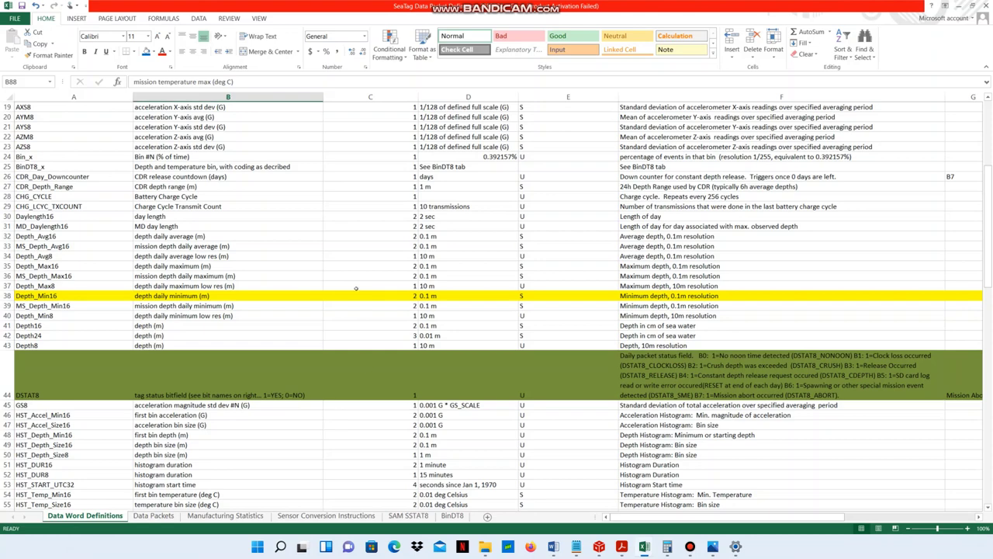
# Step: Check the Temp_Avg24 formula in row 2 of the MODDAILY sheet against its entry in the Data Word Definitions
pyautogui.scroll(-16, 356, 289)
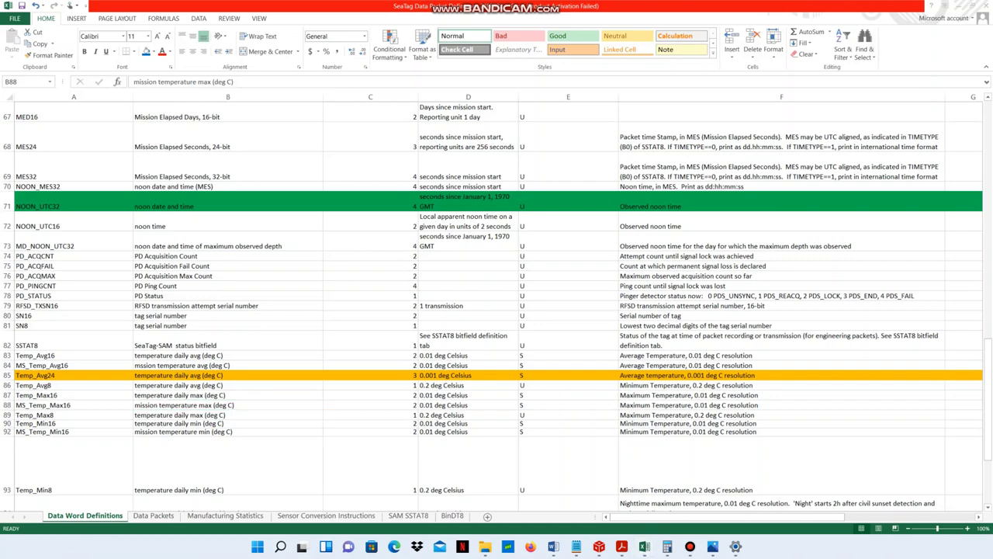
pyautogui.hotkey('alt', 'Tab')
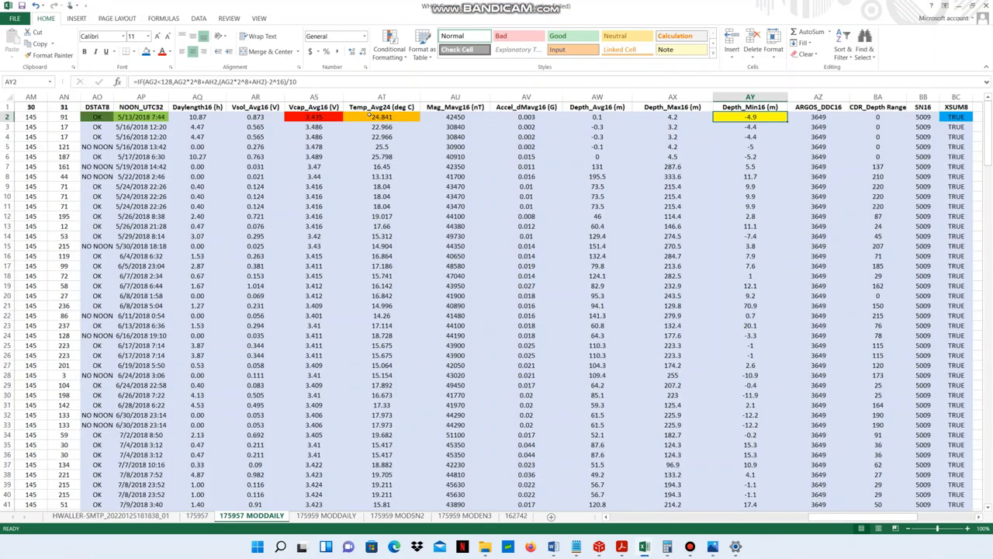
pyautogui.click(367, 115)
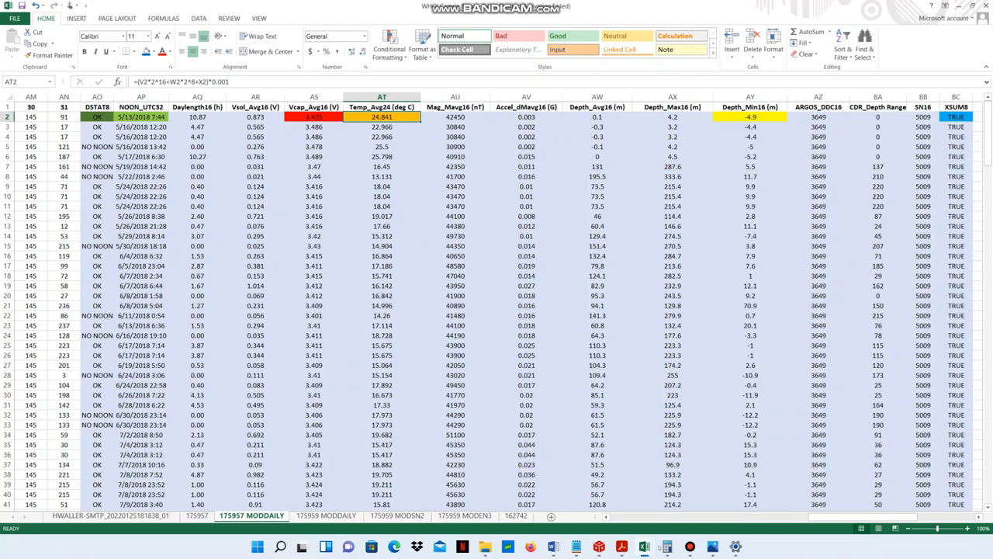
pyautogui.moveTo(643, 546)
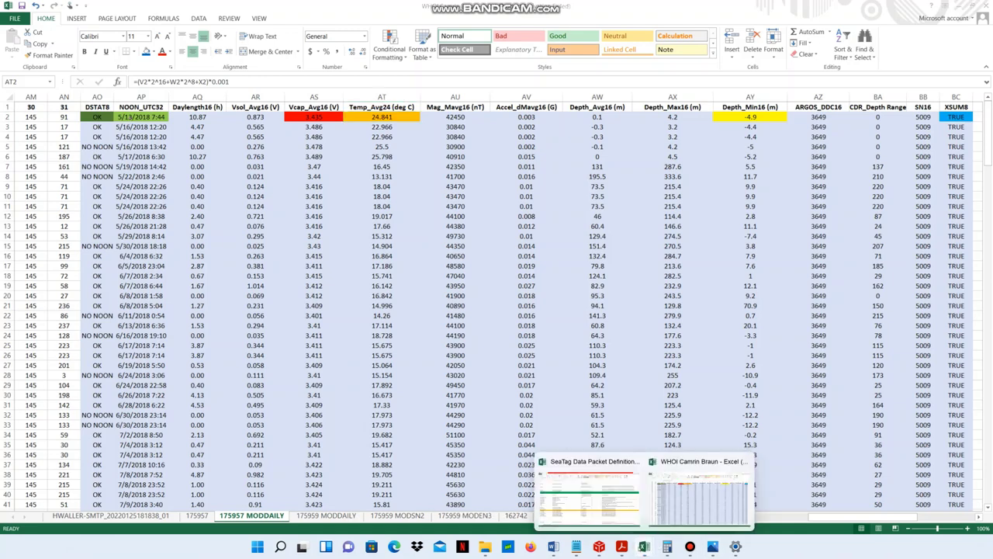
pyautogui.click(577, 514)
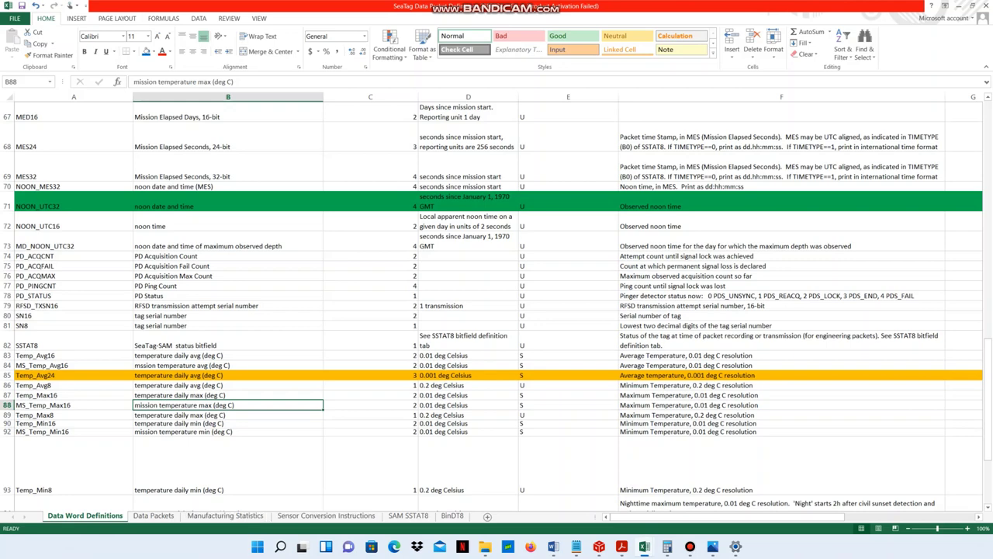
pyautogui.hotkey('alt', 'Tab')
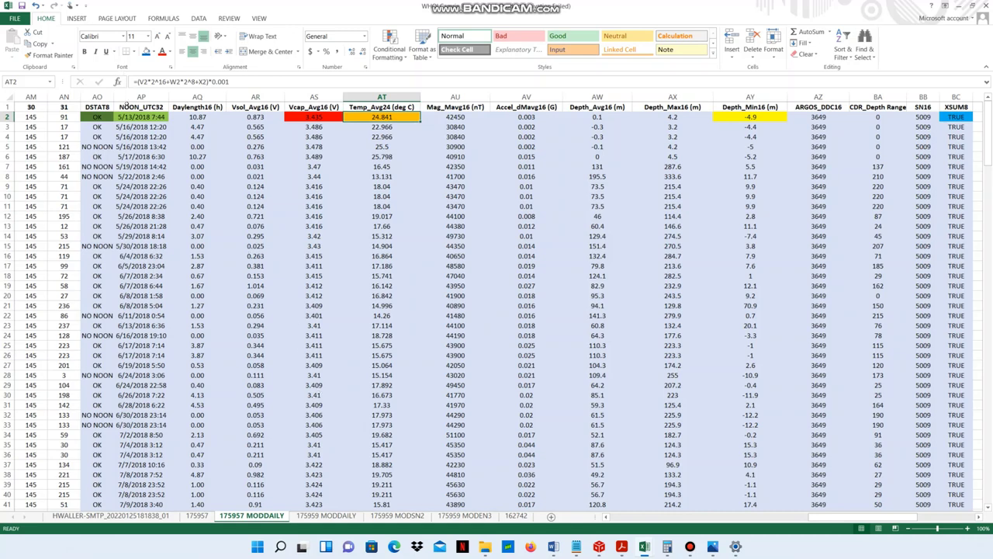
# Step: Inspect the NOON_UTC32 formula in row 2 along with its data word definition and the UTC32 Ref Date cell it references
pyautogui.click(133, 114)
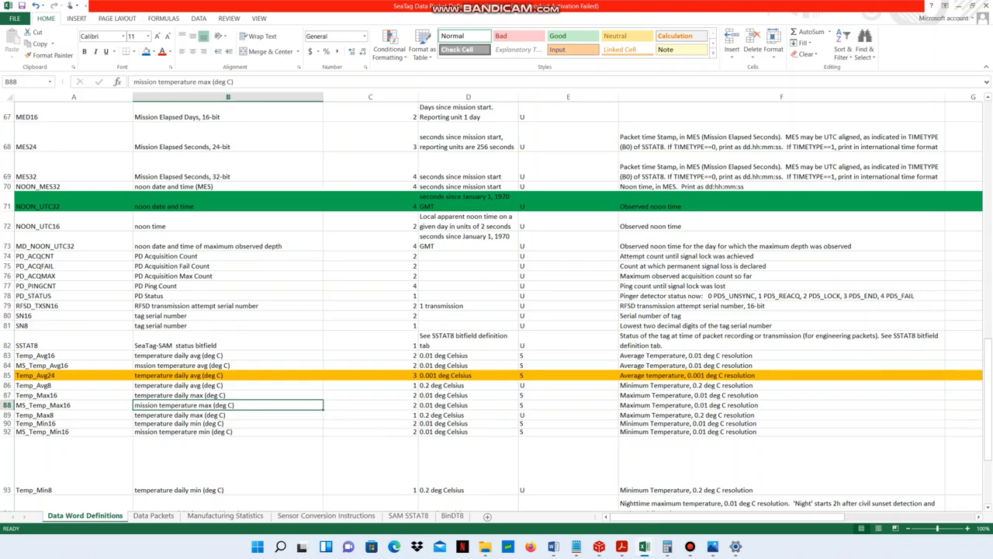
pyautogui.hotkey('alt', 'Tab')
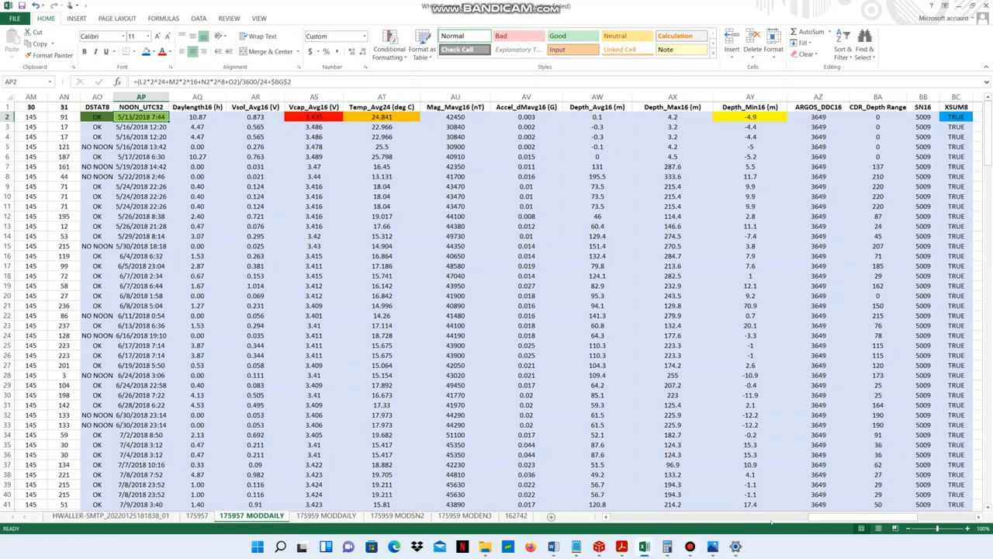
pyautogui.moveTo(867, 518); pyautogui.dragTo(925, 516)
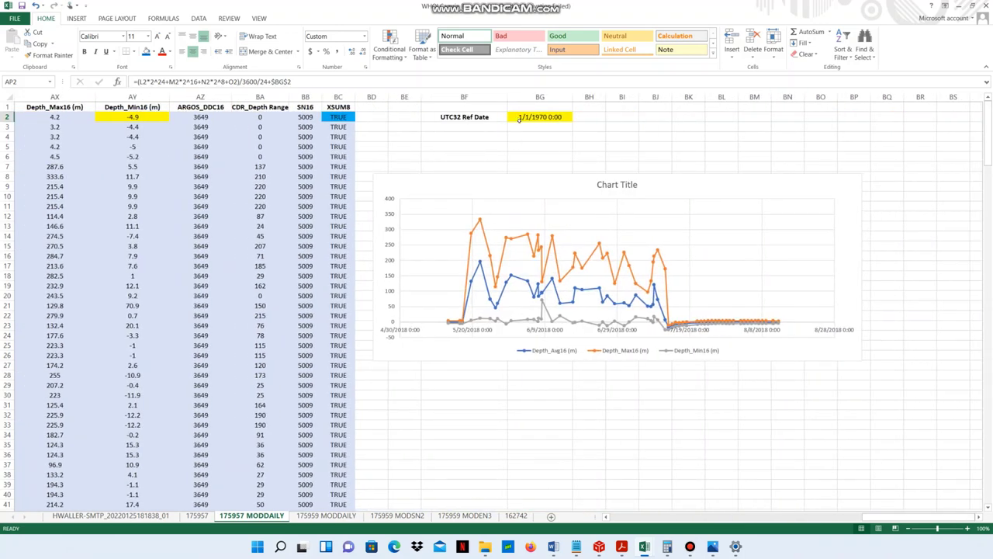
pyautogui.moveTo(908, 518); pyautogui.dragTo(848, 520)
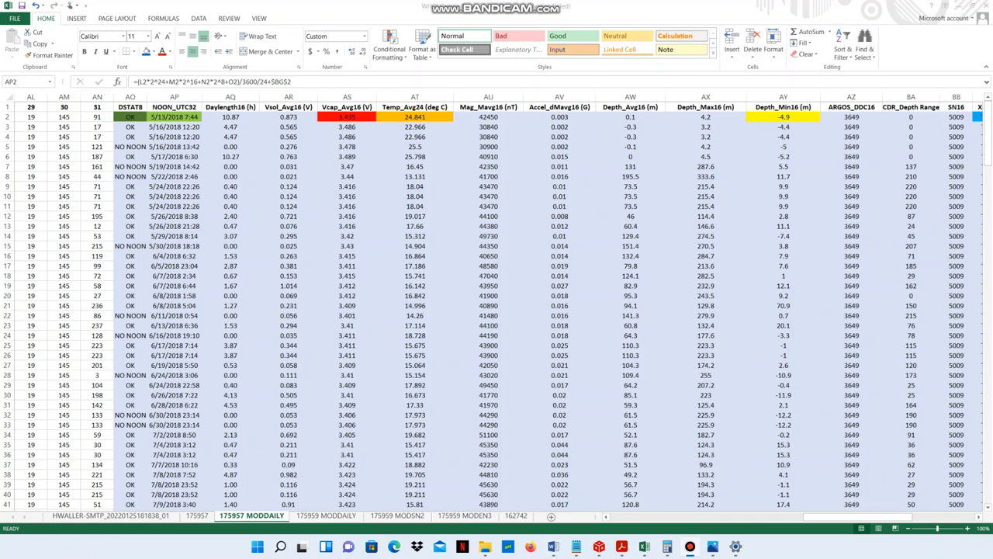
# Step: Find the DSTAT8 status bitfield in the Data Word Definitions and compare it with the DSTAT8 formula in row 2 of the MODDAILY sheet
pyautogui.hotkey('alt', 'Tab')
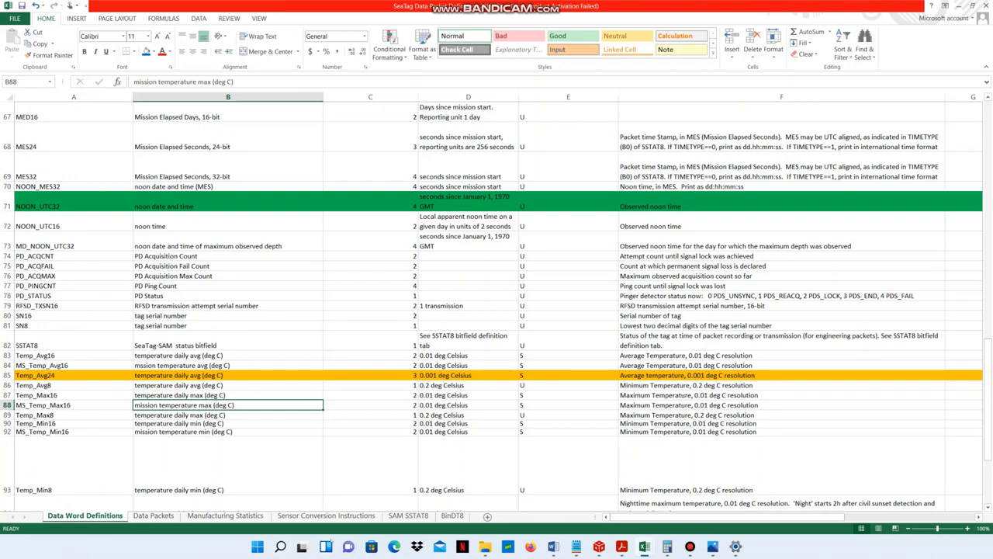
pyautogui.scroll(7, 283, 438)
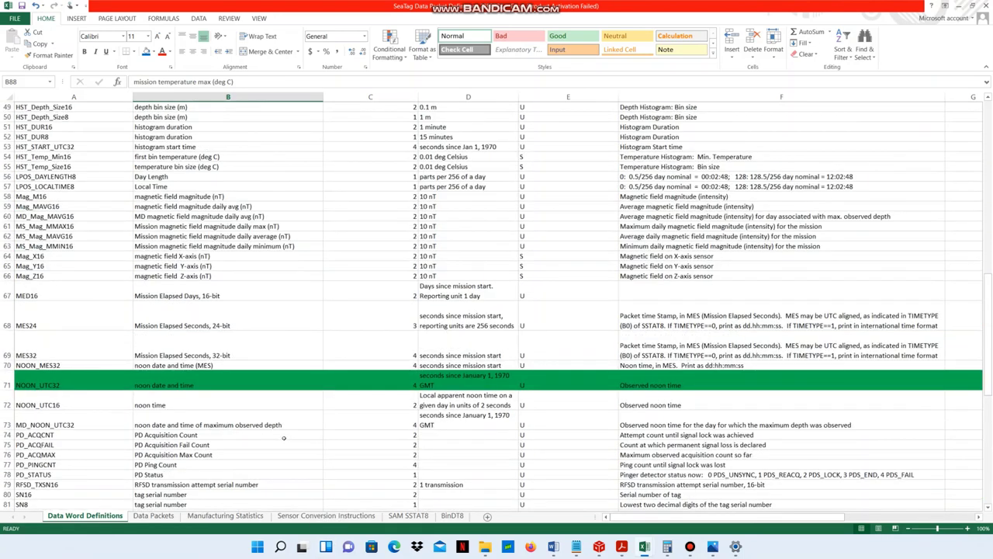
pyautogui.scroll(7, 284, 438)
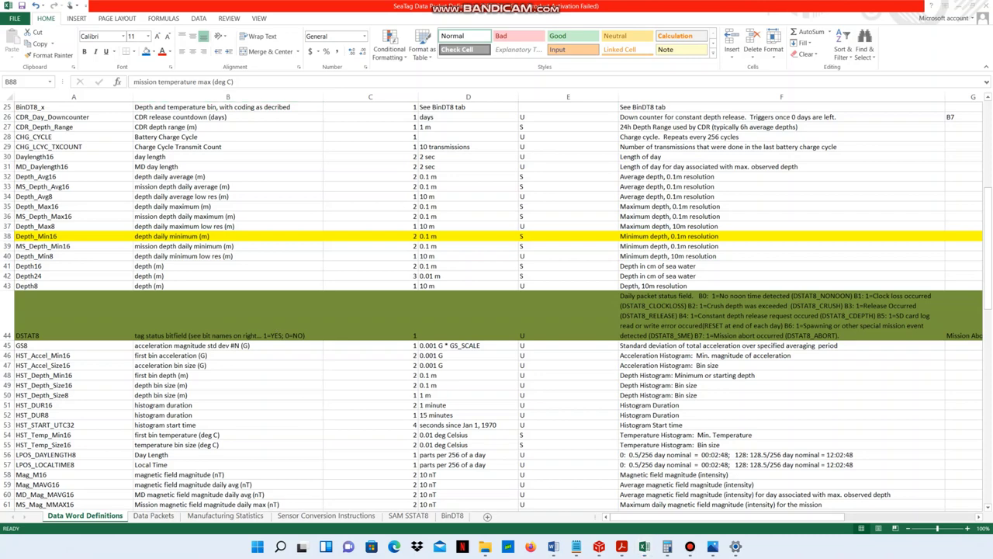
pyautogui.hotkey('alt', 'Tab')
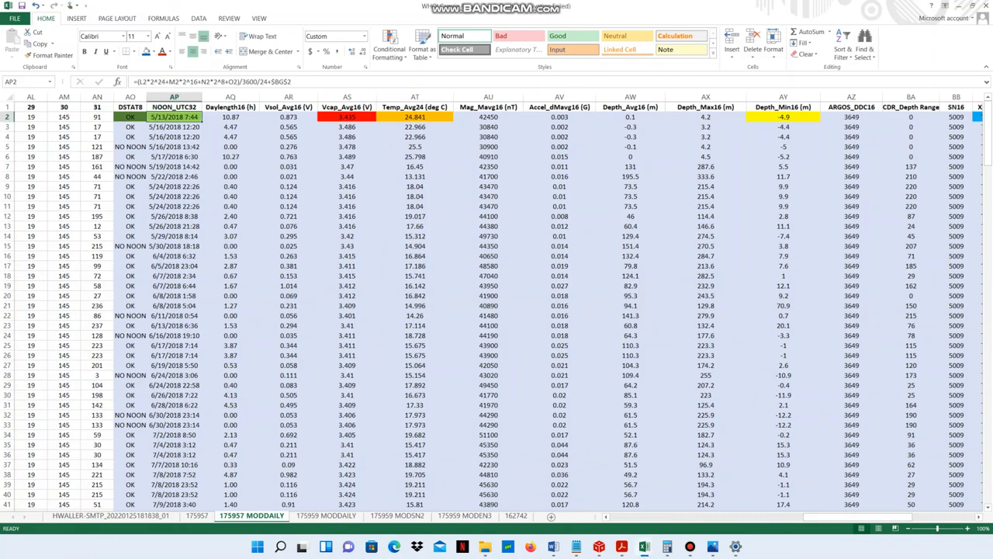
pyautogui.click(121, 117)
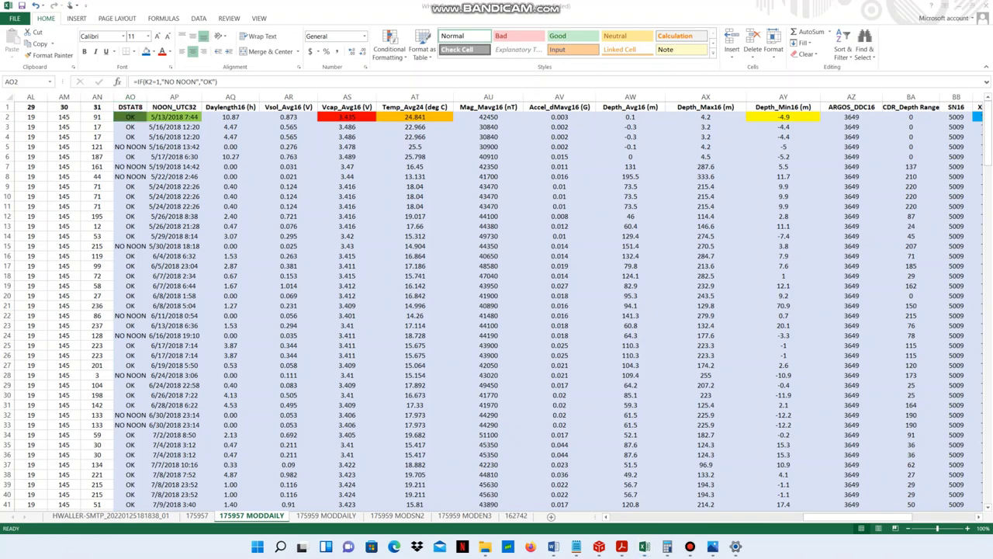
pyautogui.hotkey('alt', 'Tab')
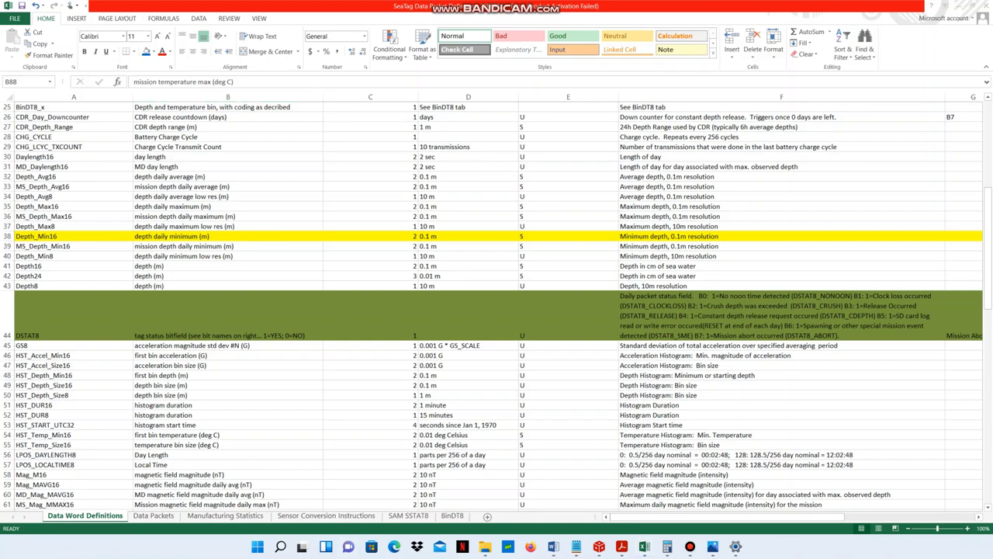
pyautogui.hotkey('alt', 'Tab')
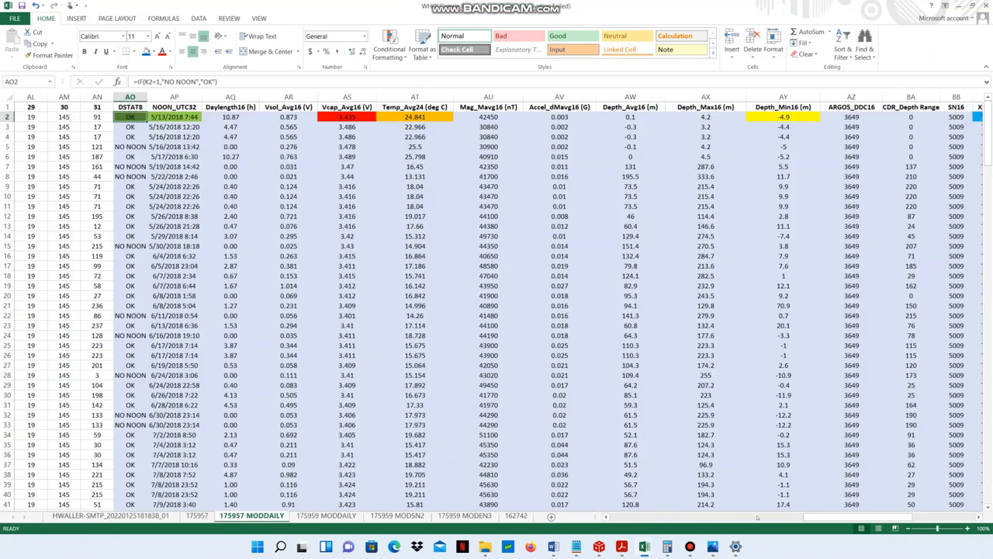
# Step: Find the XSUM8 checksum entry at the end of the Data Word Definitions and read its description
pyautogui.moveTo(835, 517); pyautogui.dragTo(880, 515)
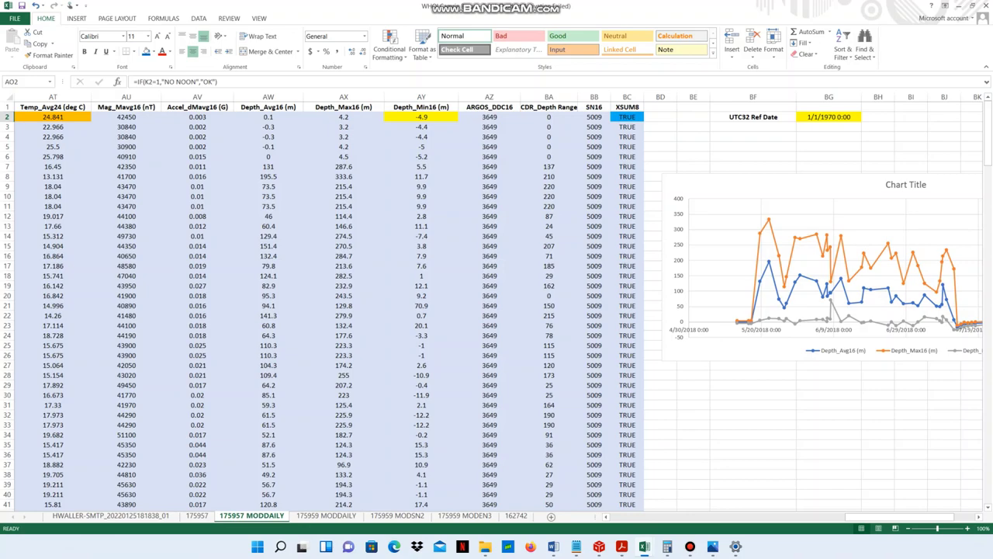
pyautogui.hotkey('alt', 'Tab')
pyautogui.scroll(7, 382, 323)
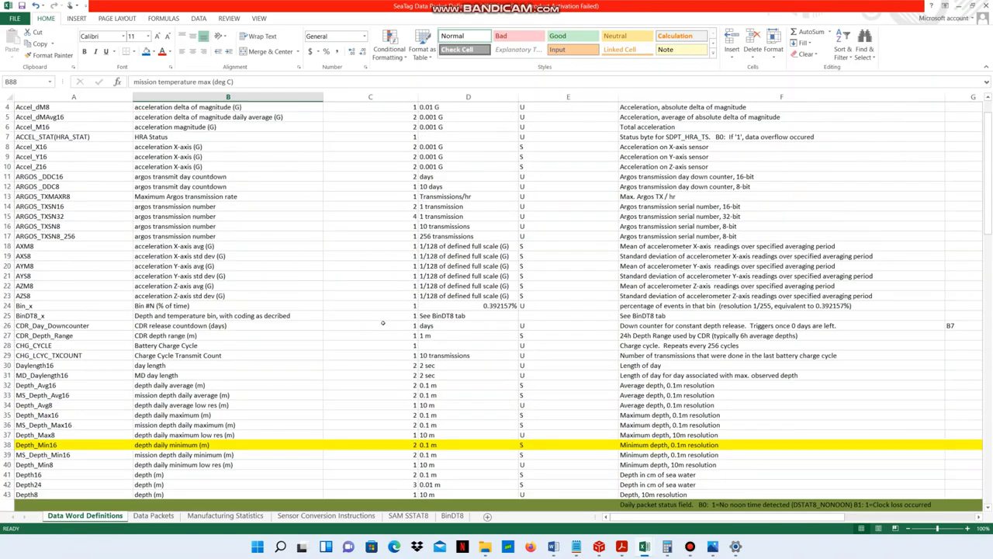
pyautogui.scroll(-14, 384, 322)
pyautogui.scroll(-18, 384, 322)
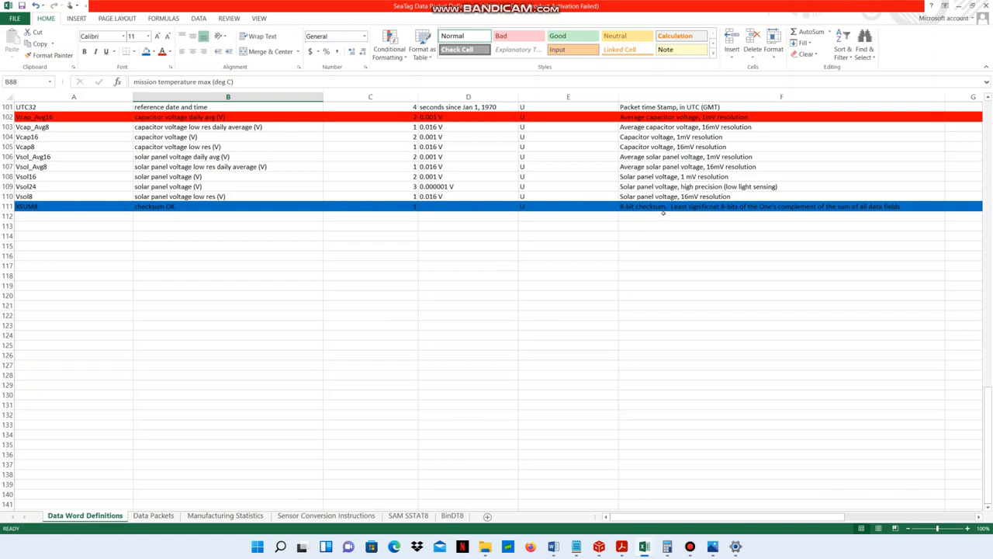
# Step: Set the fill of the XSUM8 row in the Data Word Definitions to light gray
pyautogui.click(8, 206)
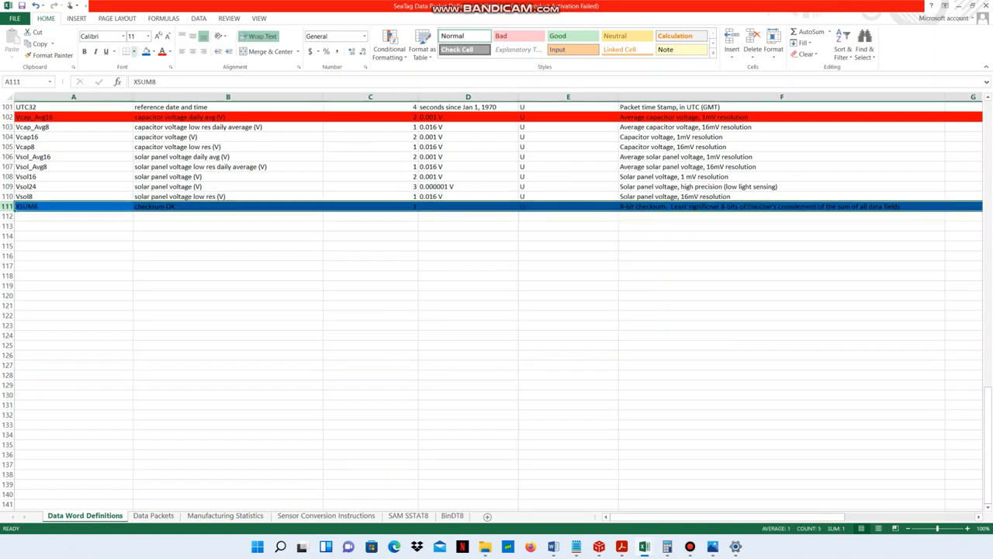
pyautogui.click(153, 51)
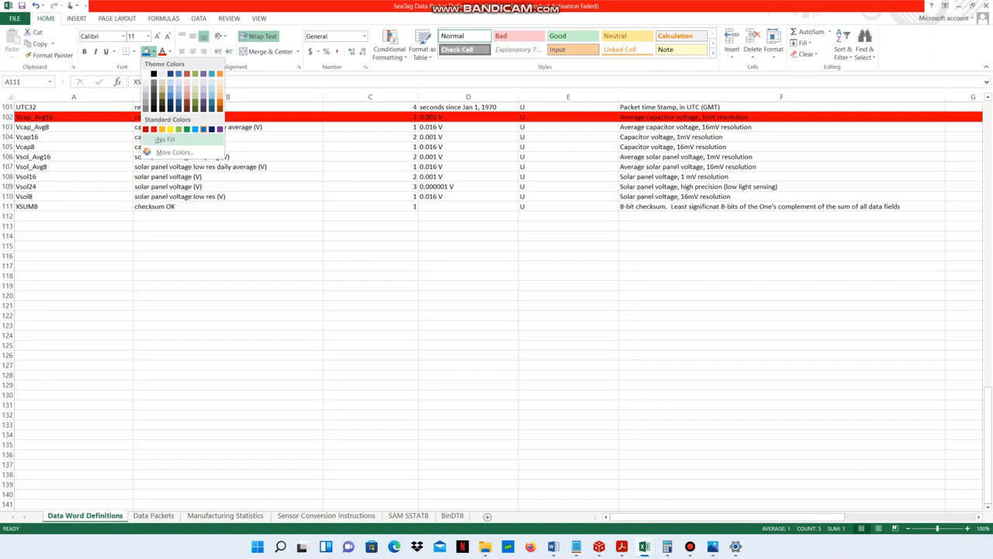
pyautogui.click(146, 88)
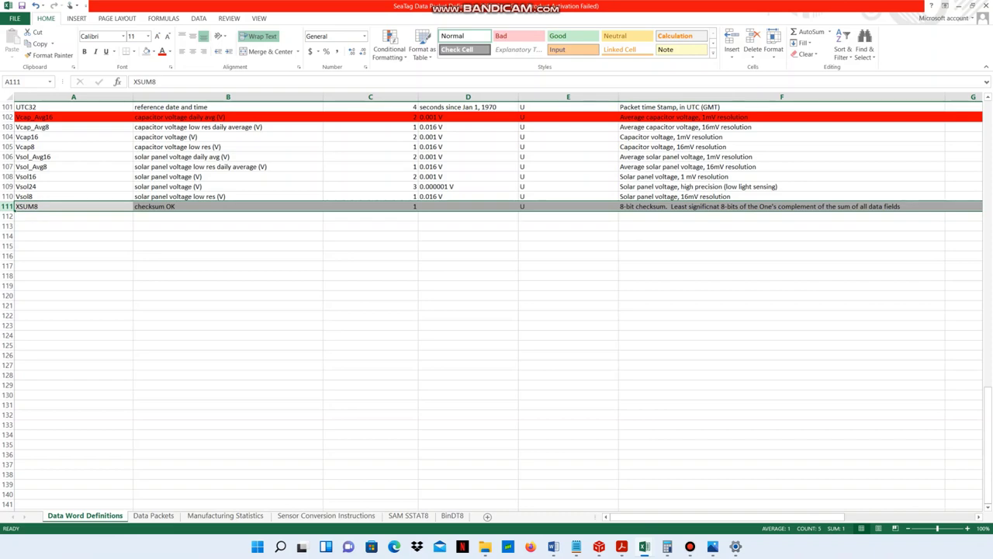
# Step: Check the XSUM8 formula in the MODDAILY sheet and sort the full data by XSUM8 from Z to A, expanding the selection
pyautogui.hotkey('alt', 'Tab')
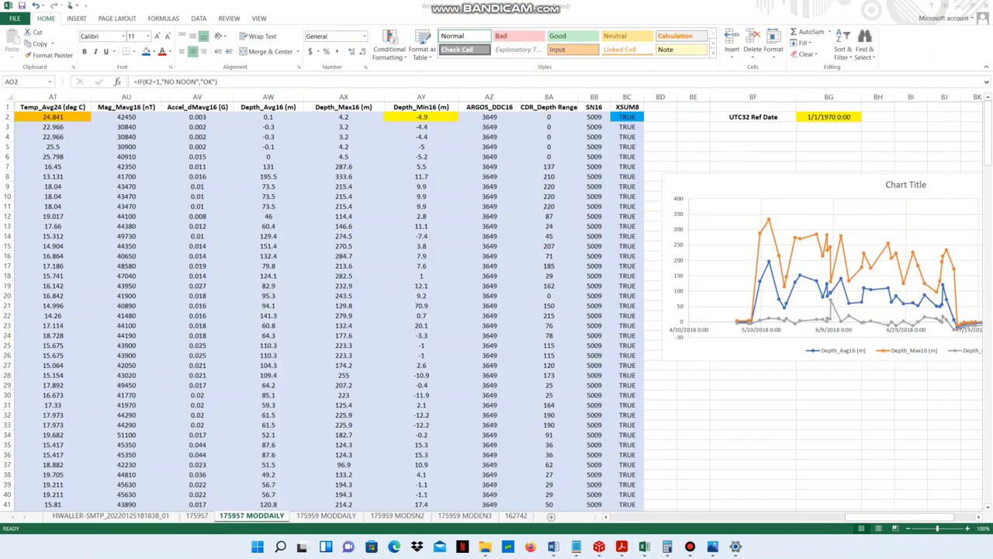
pyautogui.click(634, 116)
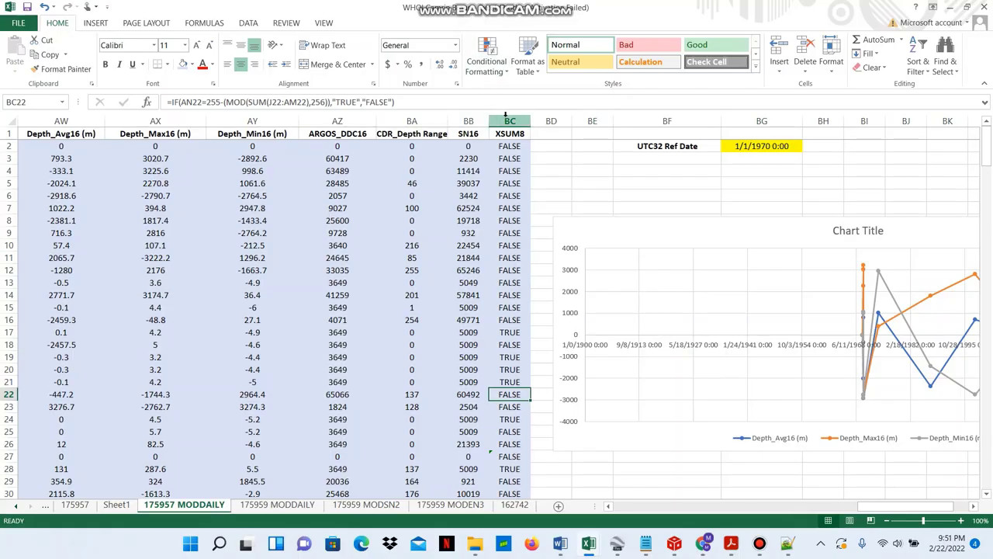
pyautogui.click(505, 120)
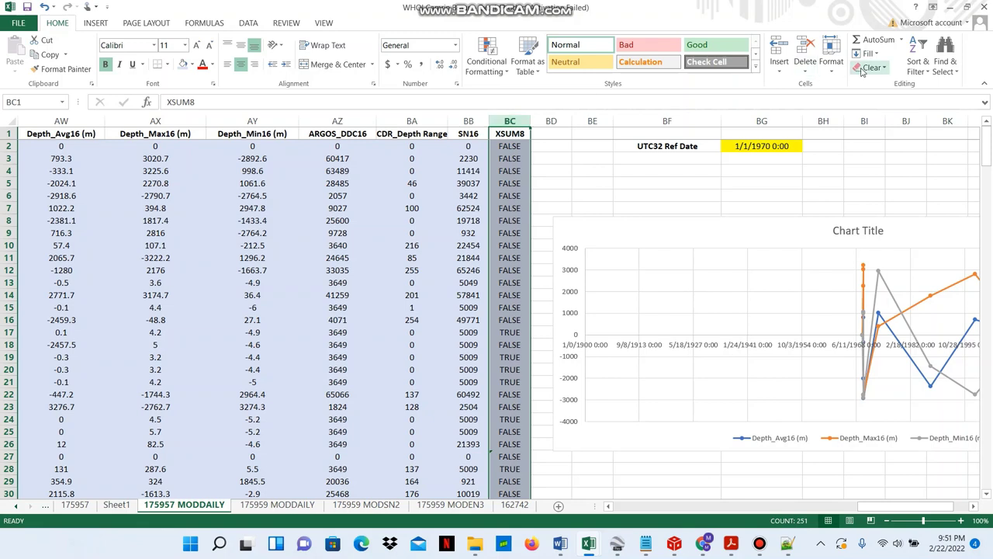
pyautogui.click(920, 56)
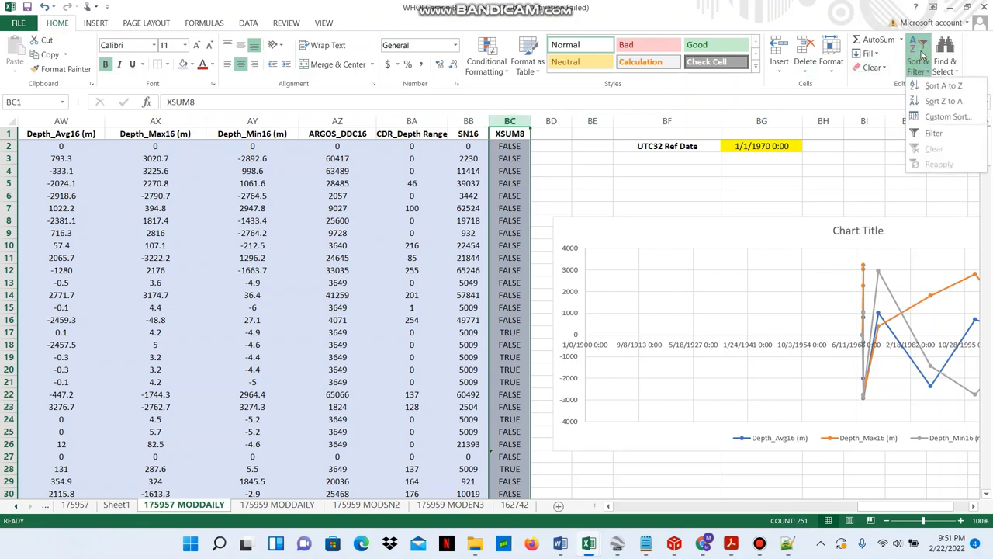
pyautogui.click(925, 103)
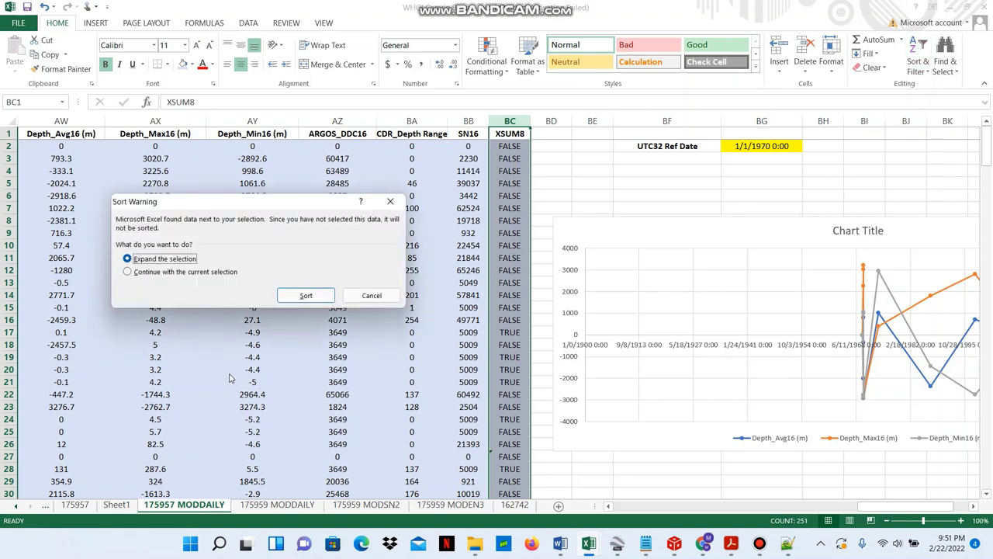
pyautogui.click(302, 293)
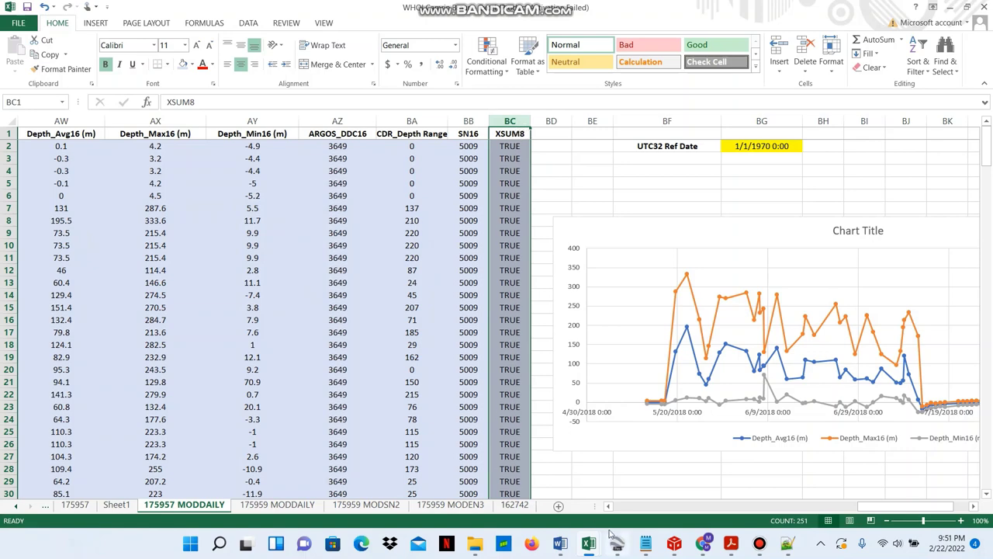
# Step: Review the depth chart and go through the sorted XSUM8 column to find where the valid checksum rows end
pyautogui.moveTo(917, 511)
pyautogui.mouseDown()
pyautogui.moveTo(870, 518)
pyautogui.moveTo(921, 508)
pyautogui.mouseUp()
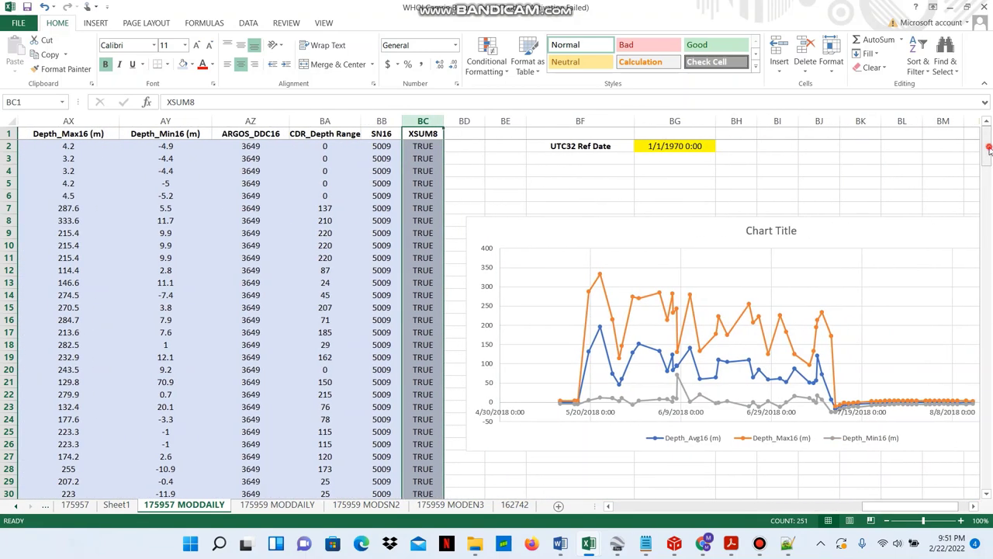
pyautogui.moveTo(988, 147); pyautogui.dragTo(921, 297)
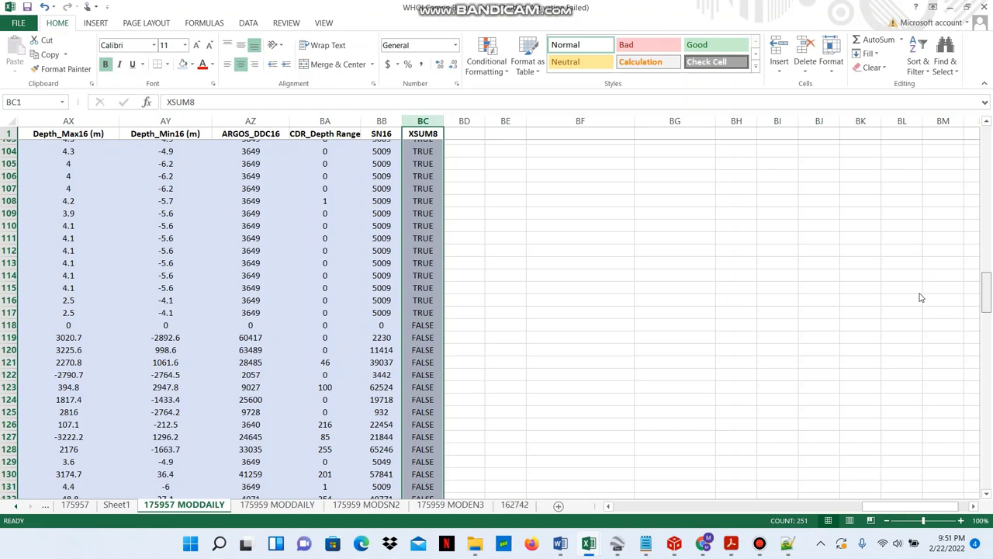
pyautogui.moveTo(921, 297); pyautogui.dragTo(909, 31)
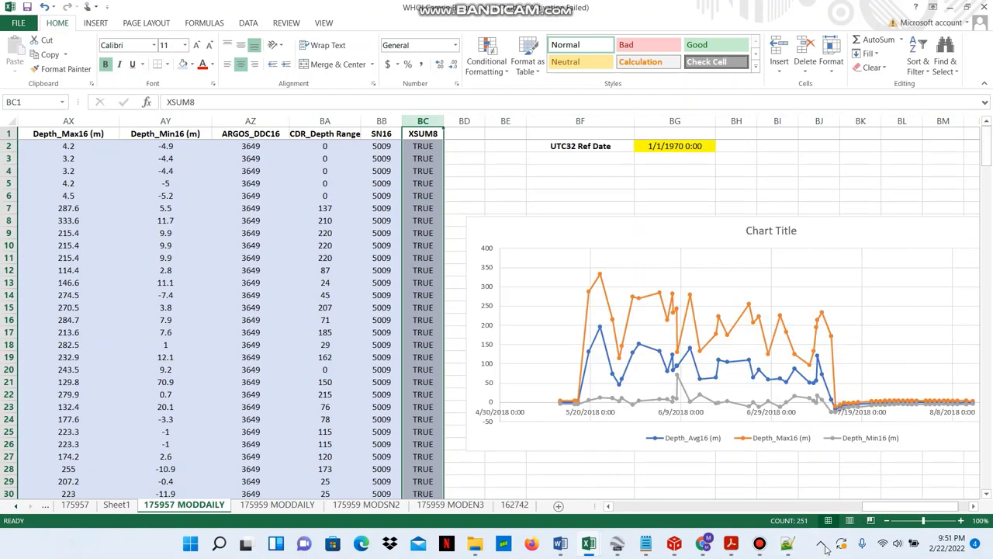
# Step: Review the decoded sensor values of the valid rows, including the Depth_Max16 cell in row 8 and the July depth readings
pyautogui.moveTo(904, 509); pyautogui.dragTo(853, 516)
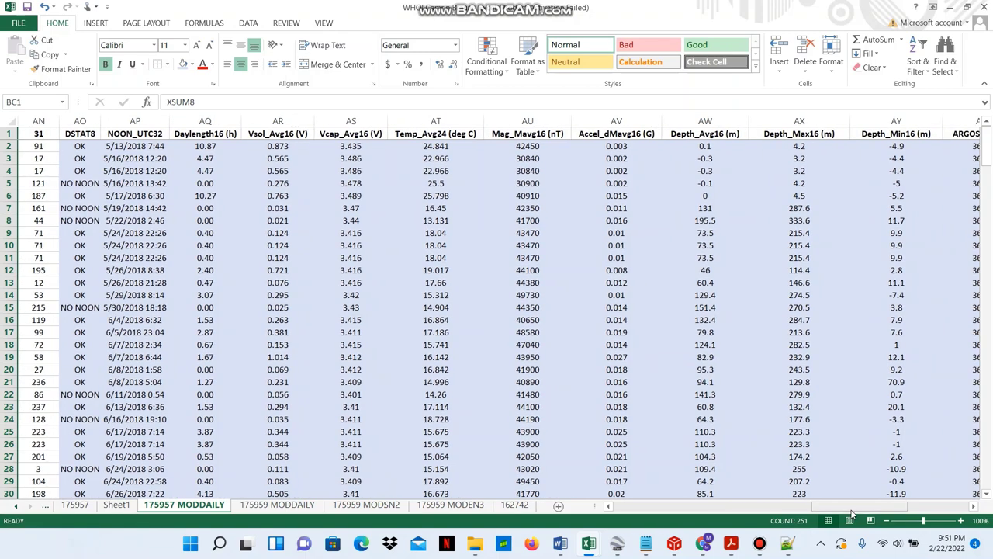
pyautogui.click(786, 221)
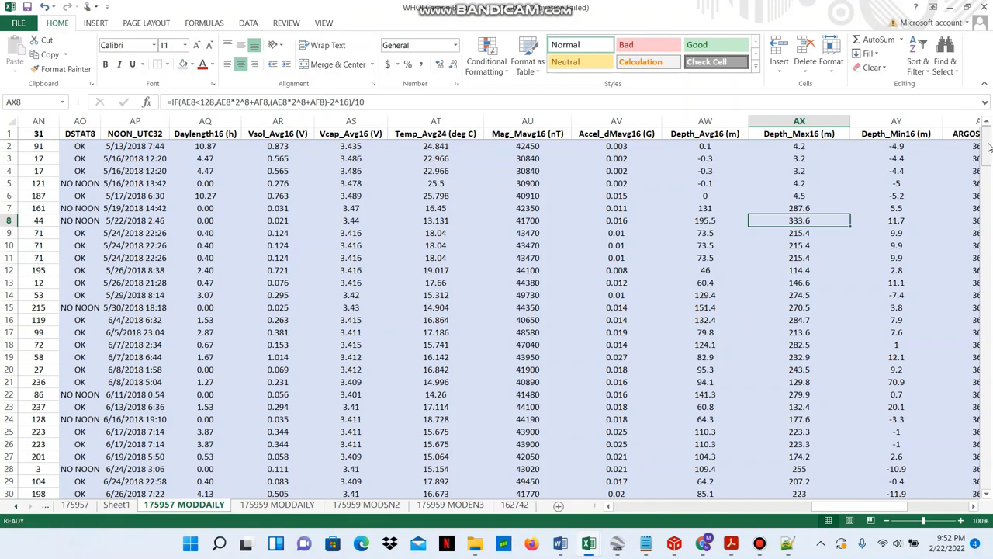
pyautogui.moveTo(986, 149); pyautogui.dragTo(988, 193)
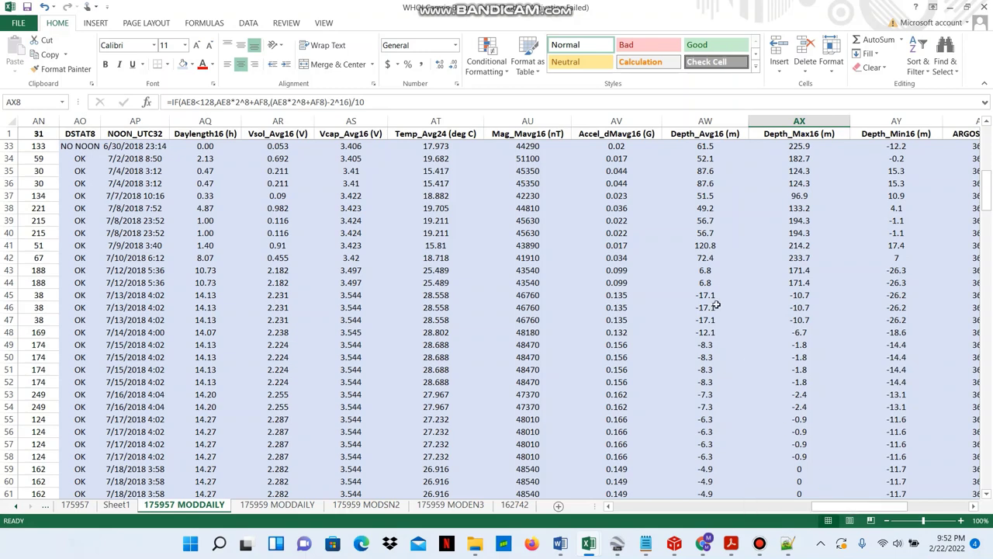
# Step: Try clearing the Depth_Avg16 cell in row 45 and undo the deletion
pyautogui.click(693, 291)
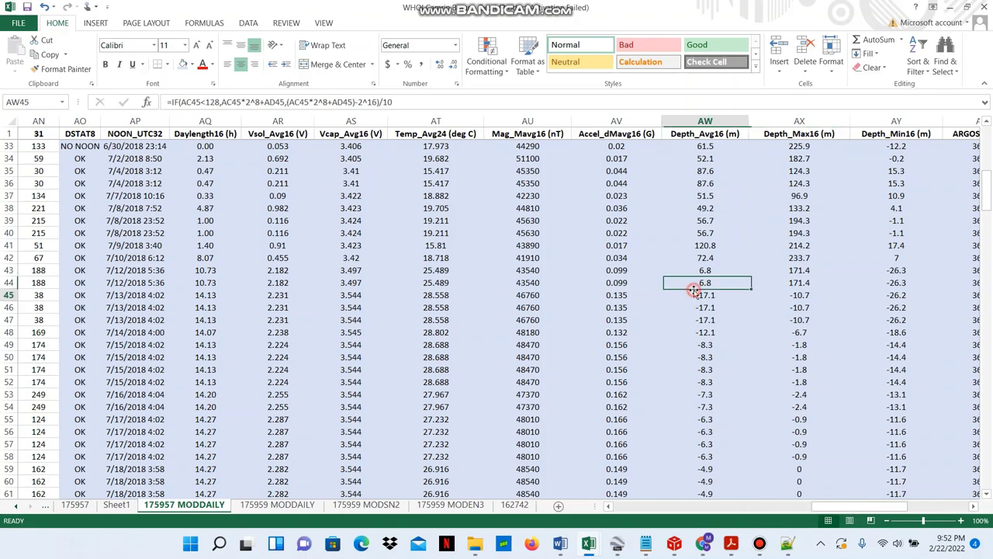
pyautogui.press('Delete')
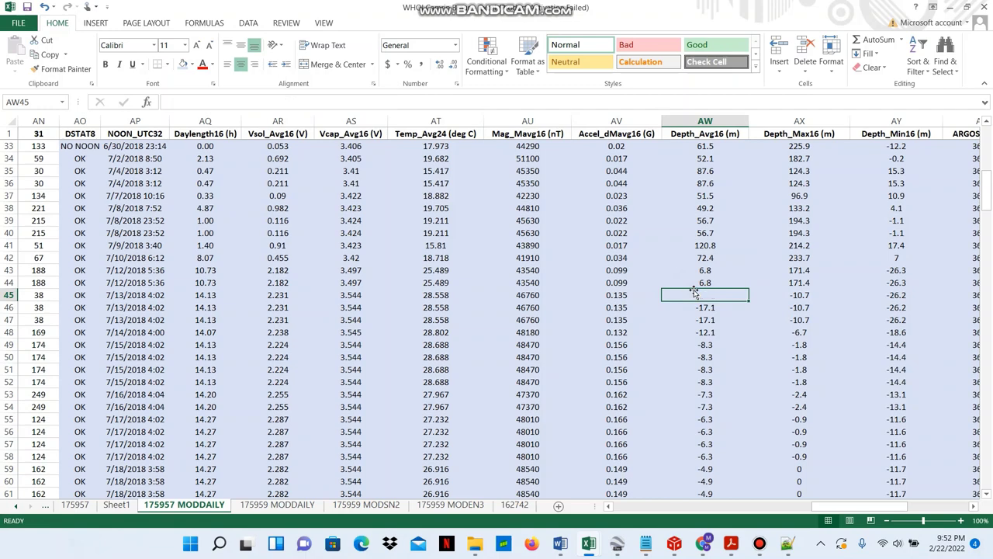
pyautogui.click(751, 359)
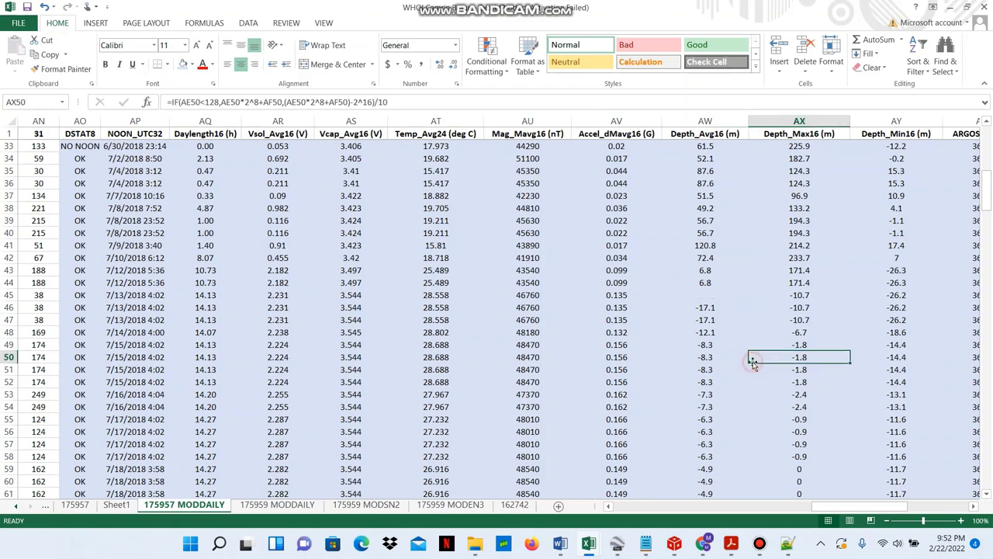
pyautogui.click(45, 6)
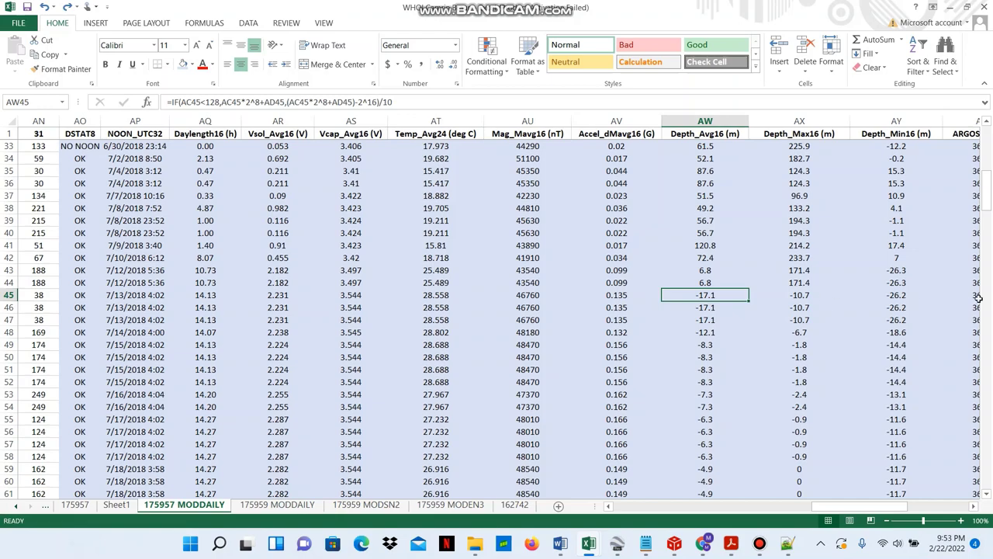
# Step: Switch to StandardScope.json in Notepad++ and examine the SDPT_MODDAILY packet structure and the depth data word definitions
pyautogui.moveTo(989, 184); pyautogui.dragTo(981, 131)
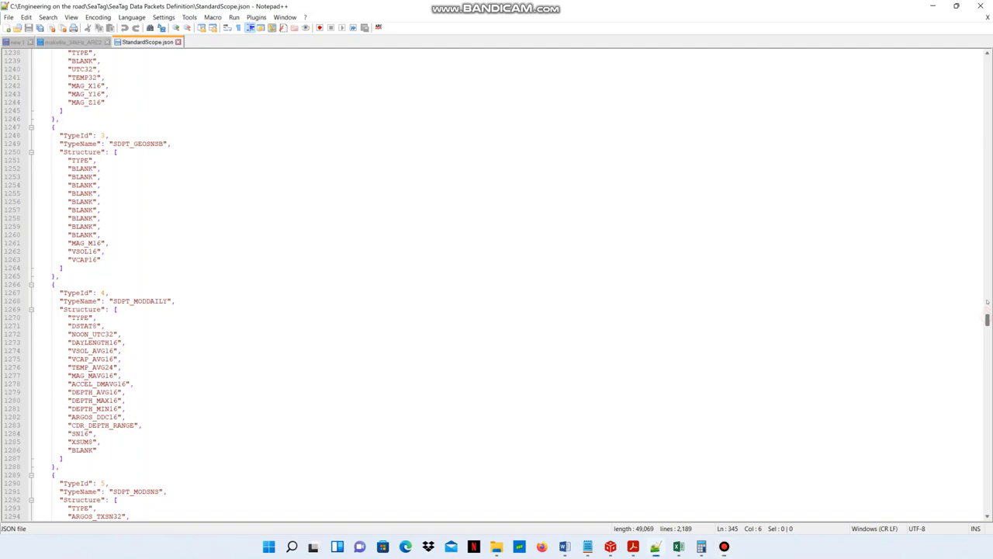
pyautogui.moveTo(986, 318); pyautogui.dragTo(974, 137)
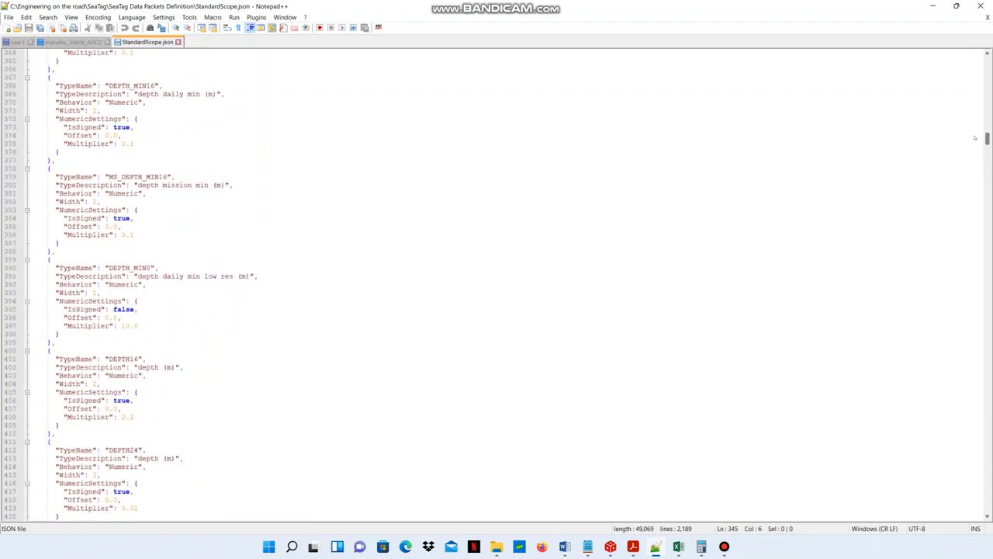